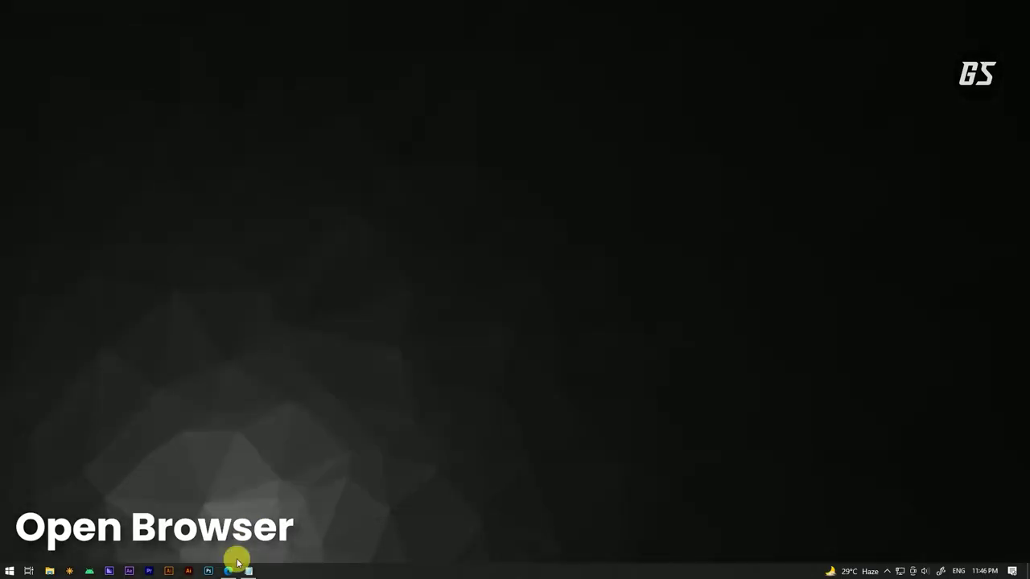
Step: Search Google for 'tailorbrands' in Edge and open the top Tailor Brands logo maker result
click(232, 567)
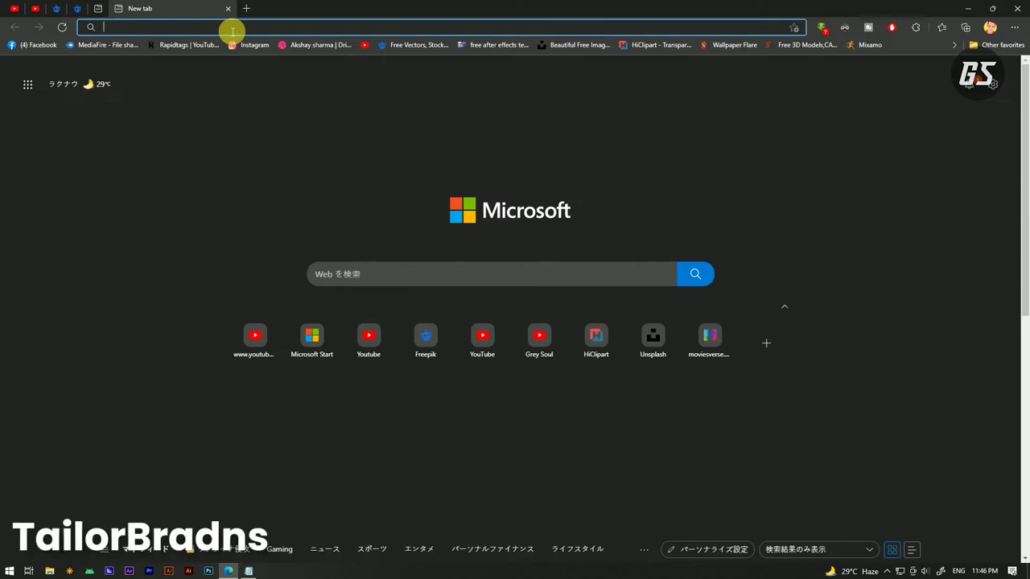
text(tailorbrands)
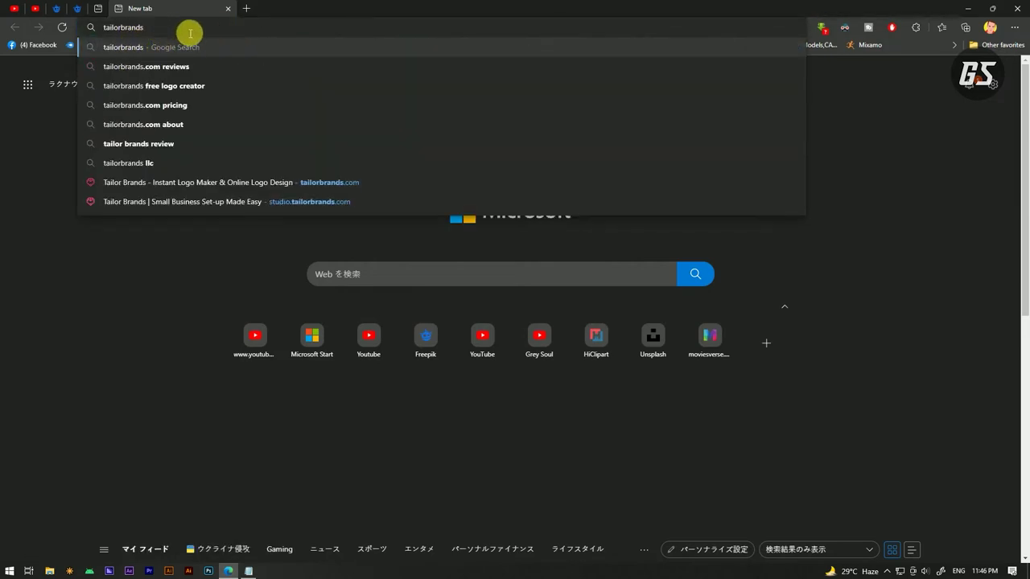
key(Return)
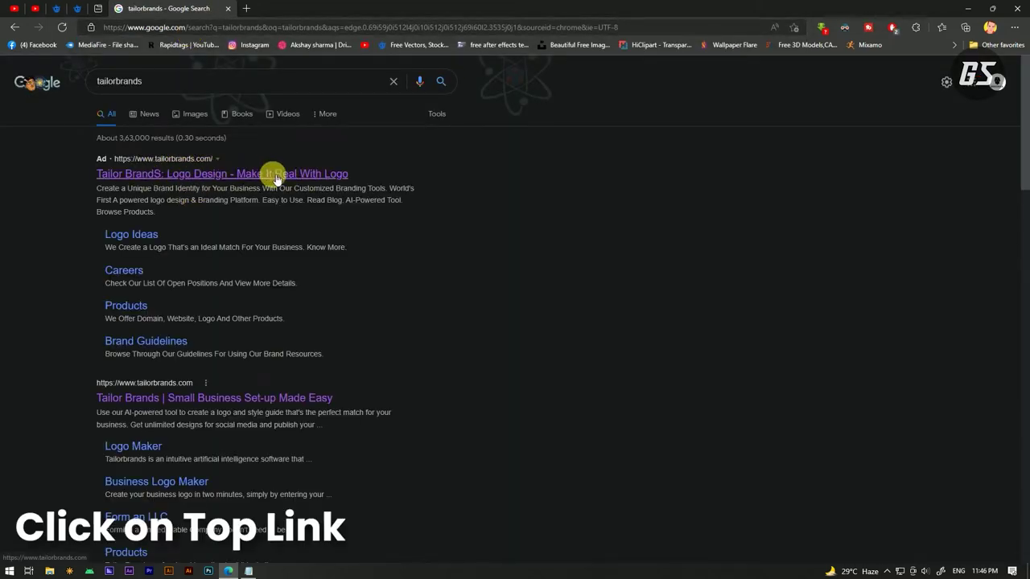
click(250, 174)
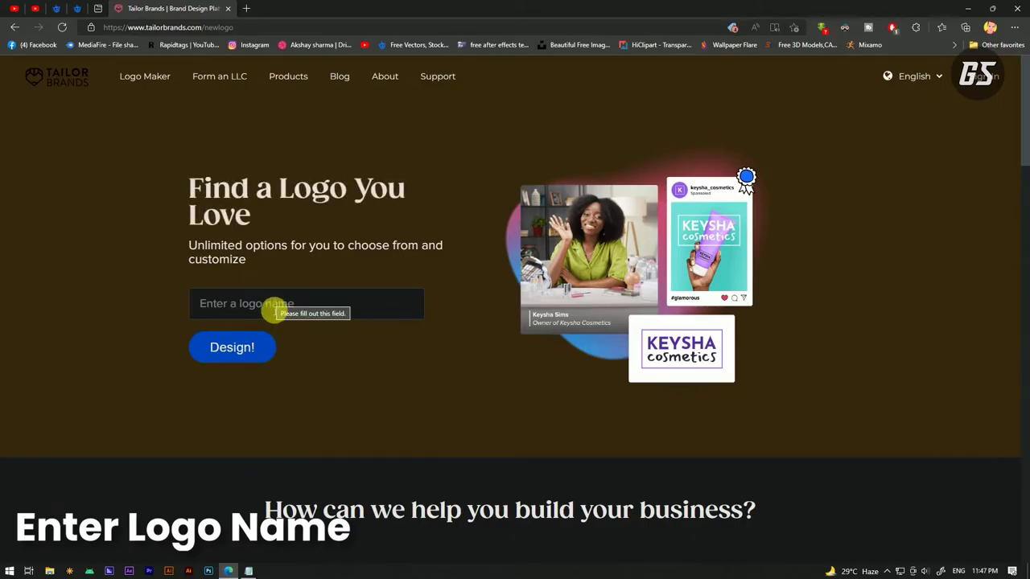
Step: Enter the logo name 'Coffee Time' with tagline 'Enjoy Your Day With Coffee time' and submit
click(273, 307)
text(Coffee Time)
click(294, 326)
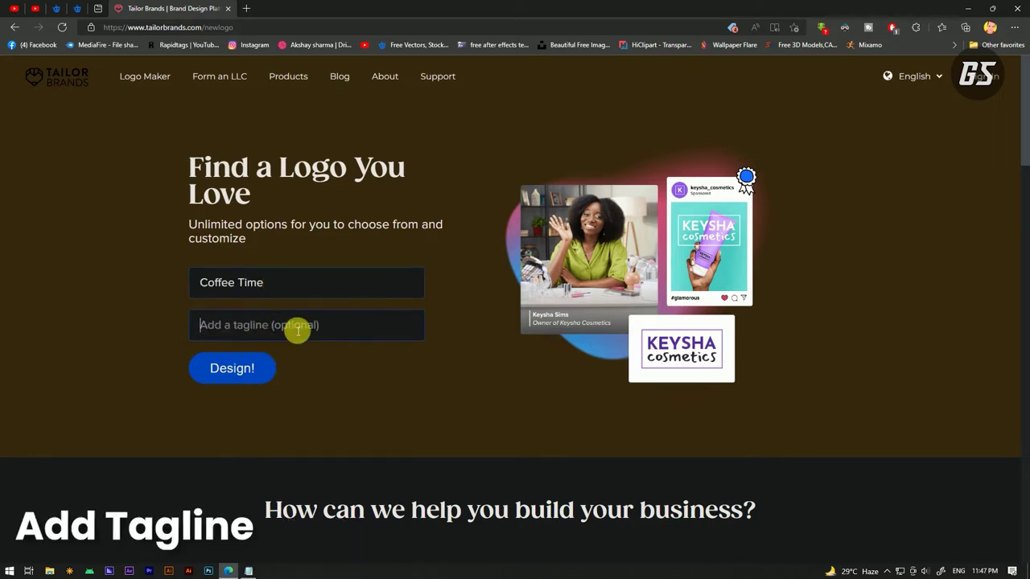
text(Enjoy Your Day With Coffee time)
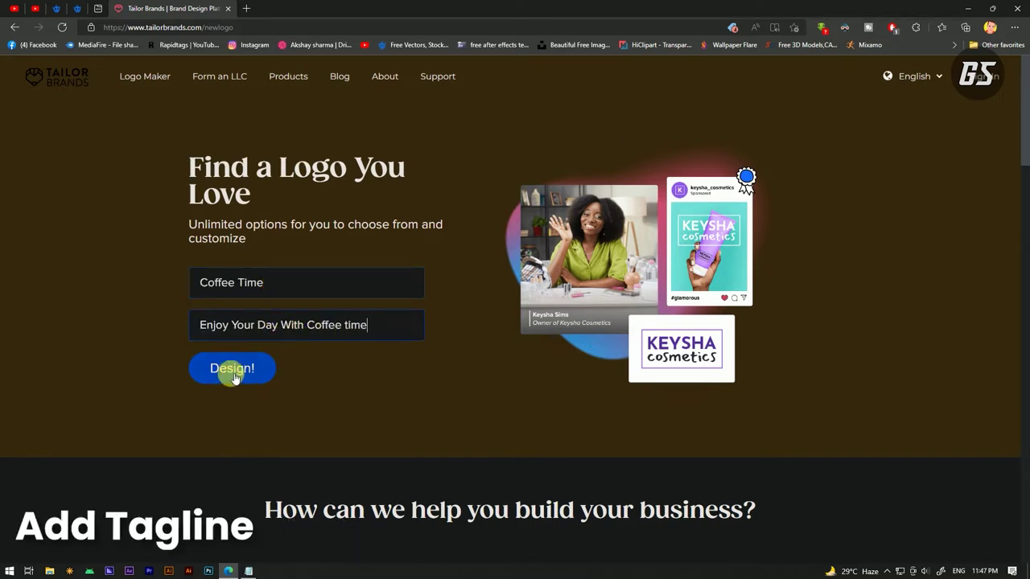
click(231, 375)
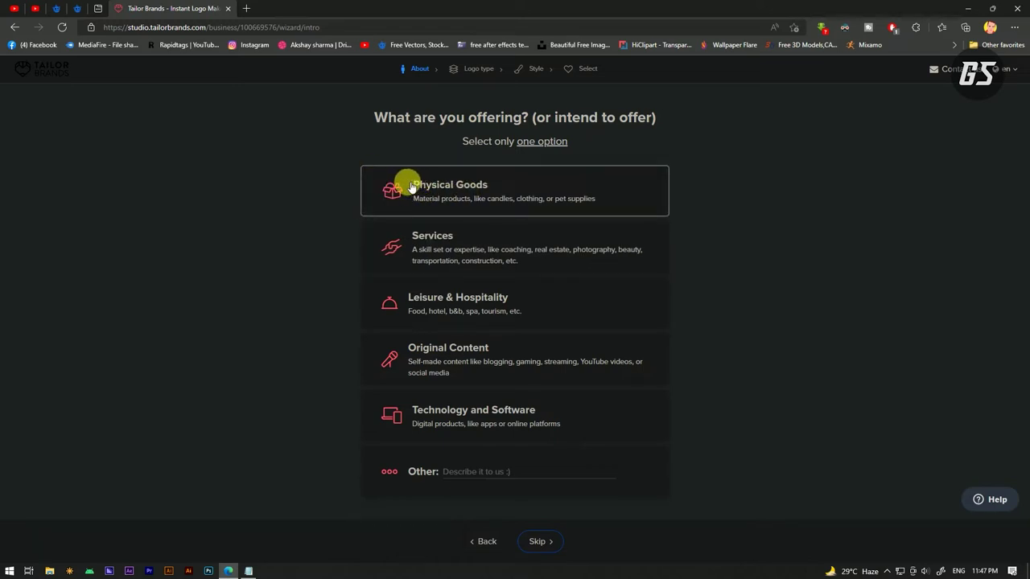
Step: Set the offering to Physical Goods and the industry to Coffee Shop
click(410, 186)
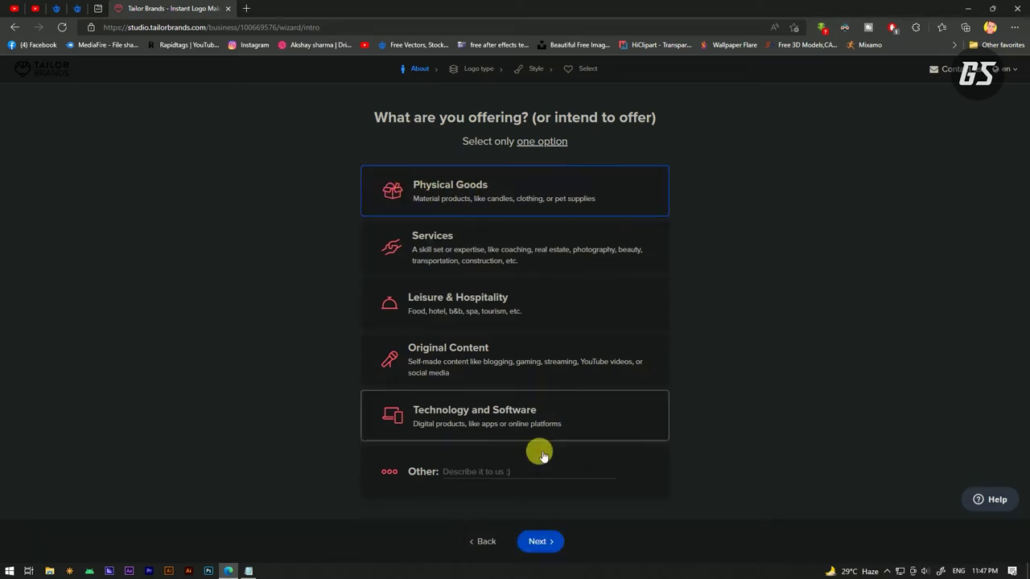
click(530, 542)
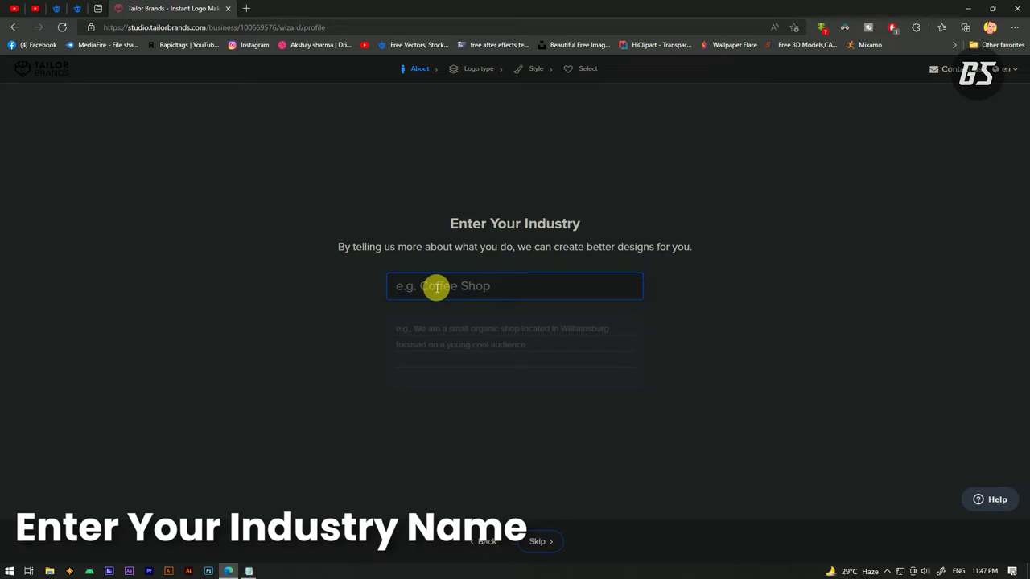
text(Coff)
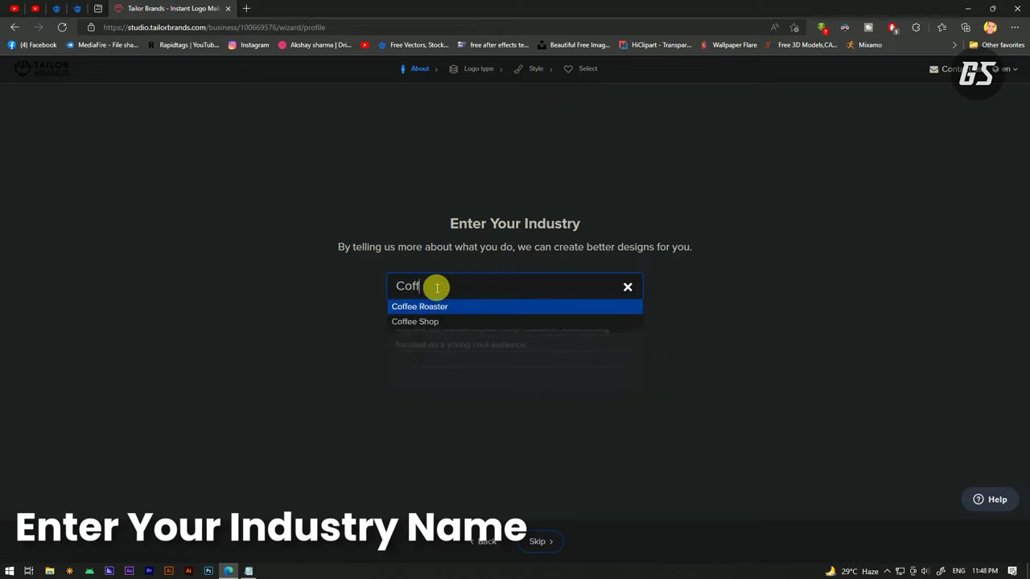
text(ee)
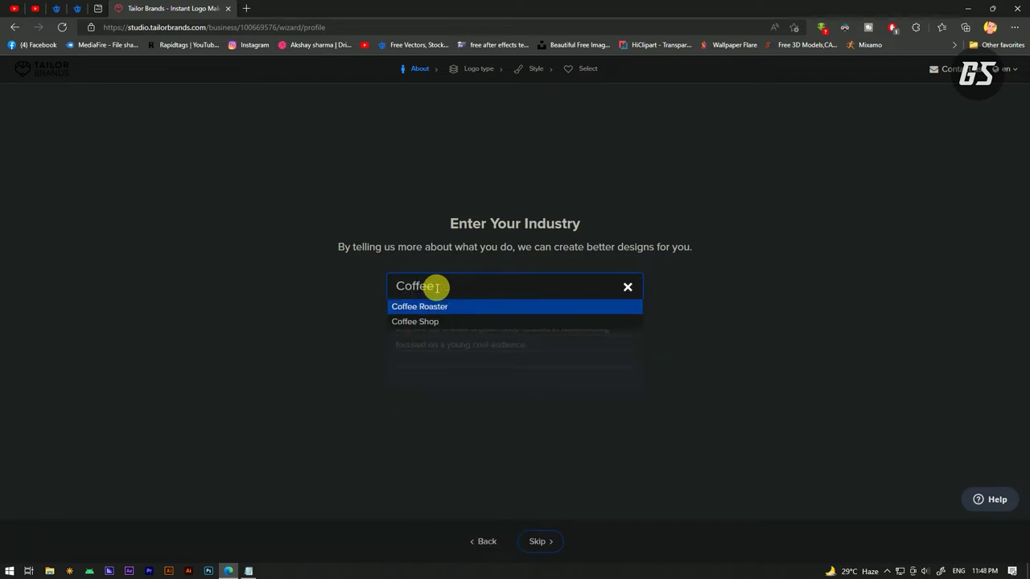
click(444, 321)
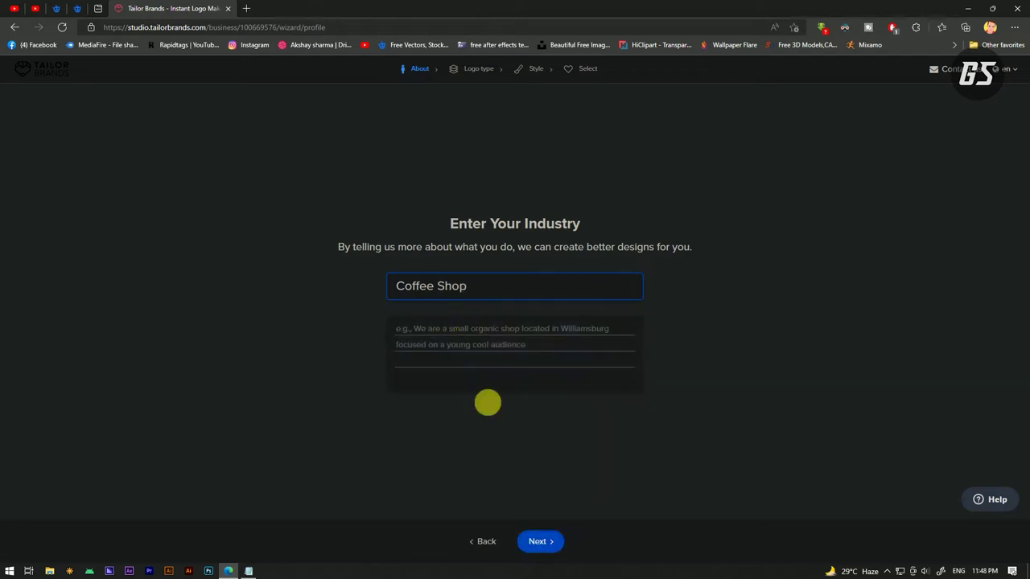
click(544, 542)
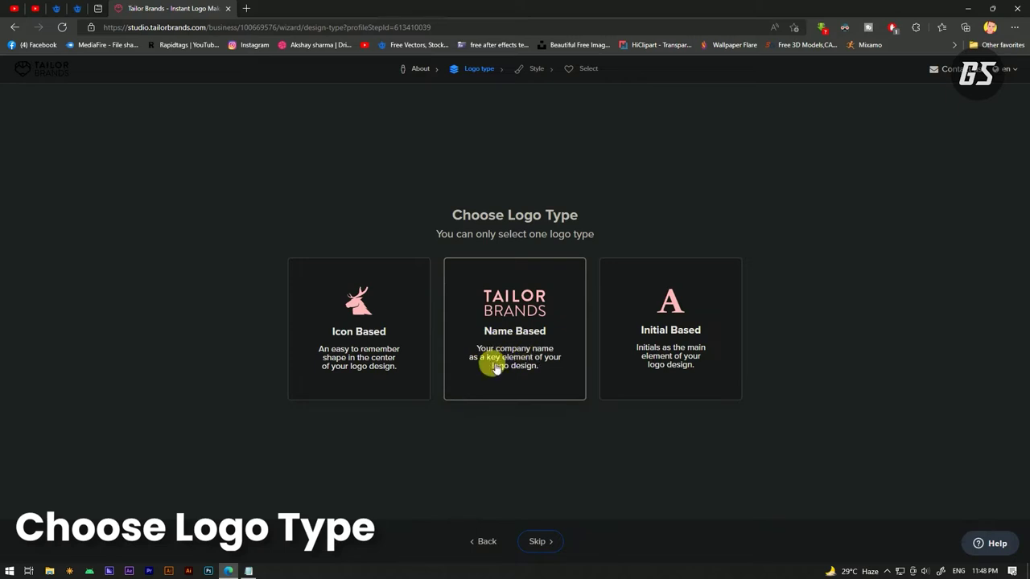
Step: Choose an icon-based logo and pick the yellow coffee cup icon from a coffee icon search
click(358, 306)
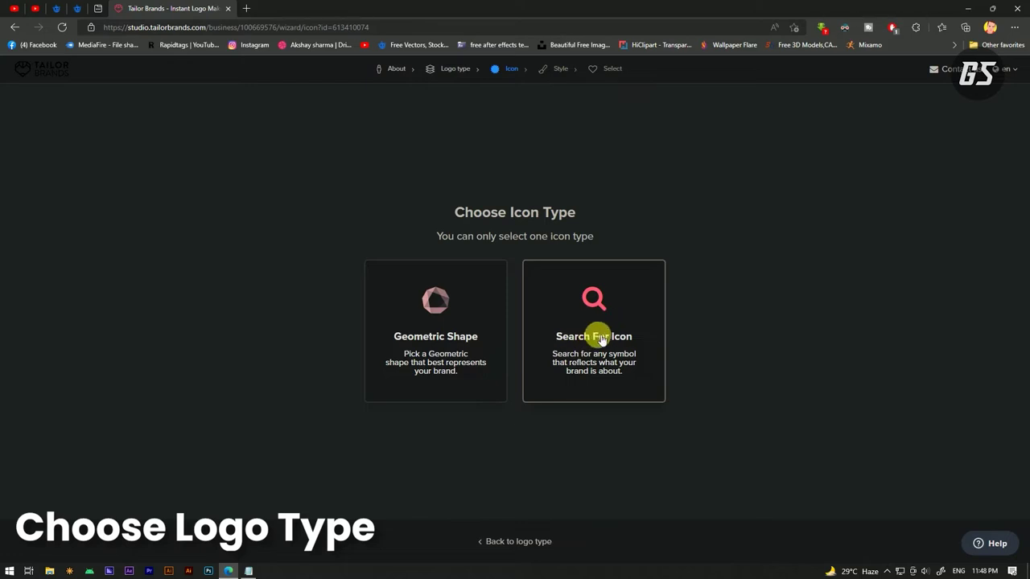
click(594, 302)
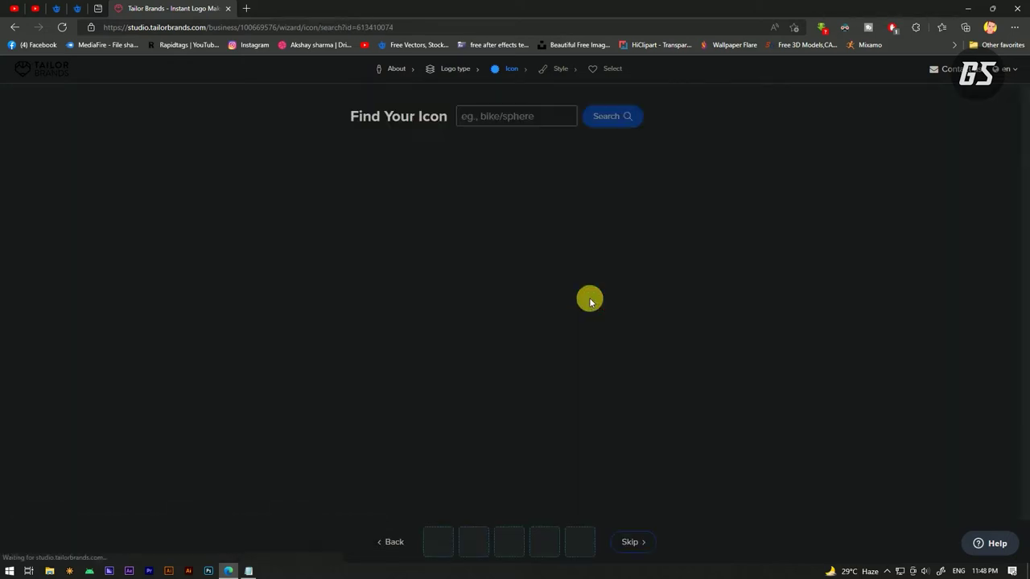
click(484, 117)
text(d)
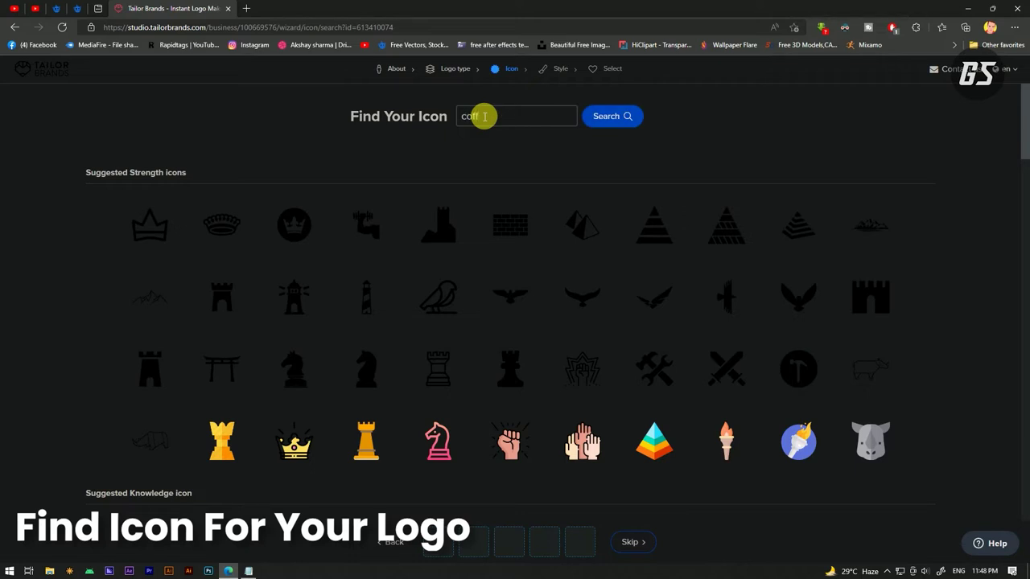
click(616, 116)
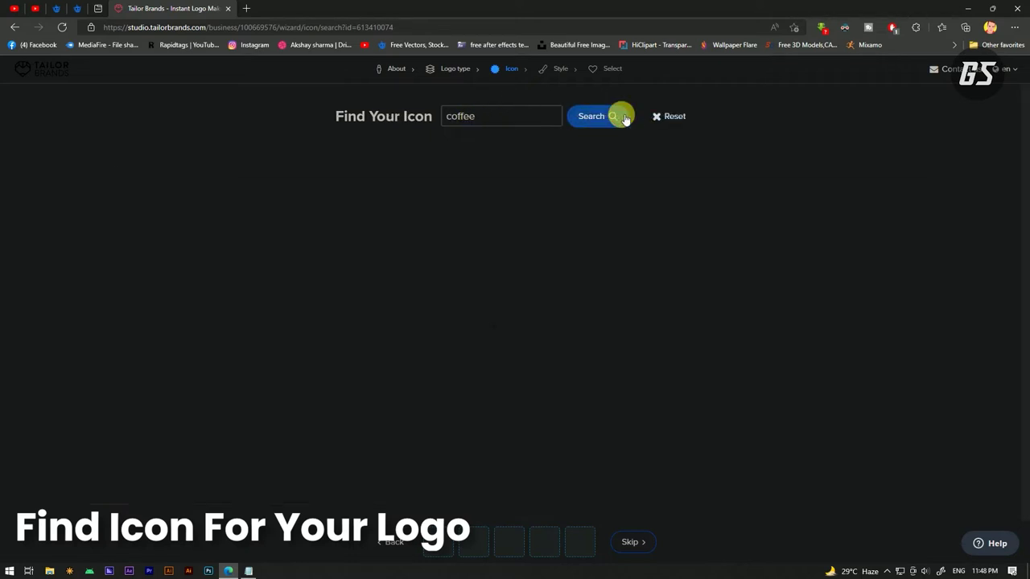
scroll(489, 285, down, 3)
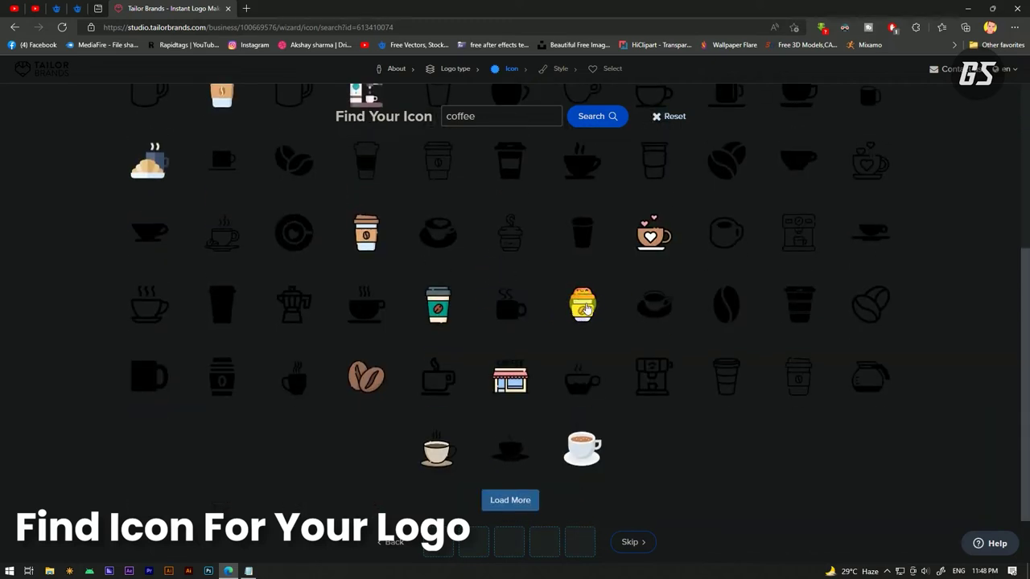
scroll(585, 308, up, 3)
scroll(585, 308, down, 2)
scroll(584, 301, up, 3)
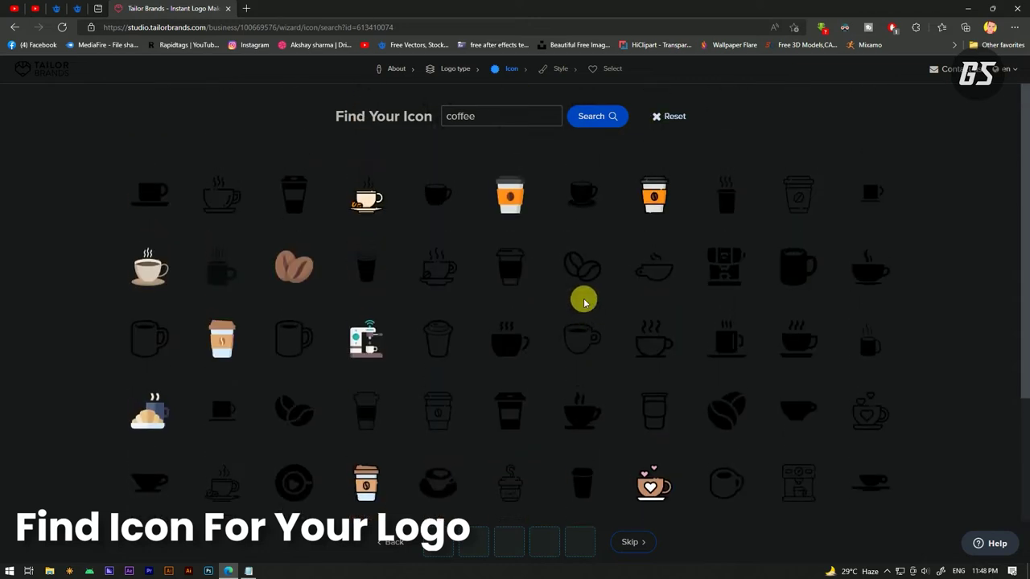
scroll(503, 269, down, 4)
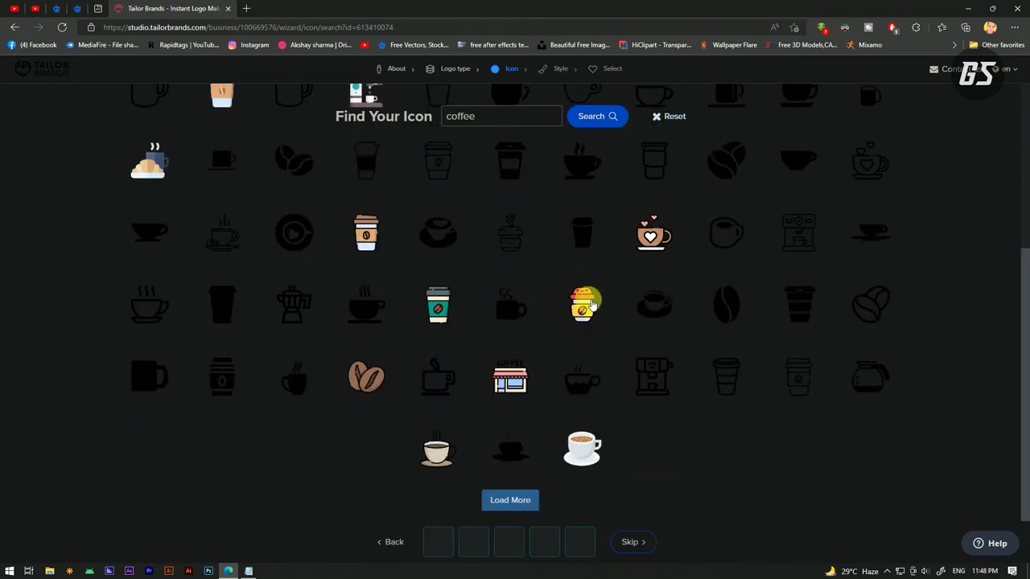
click(586, 304)
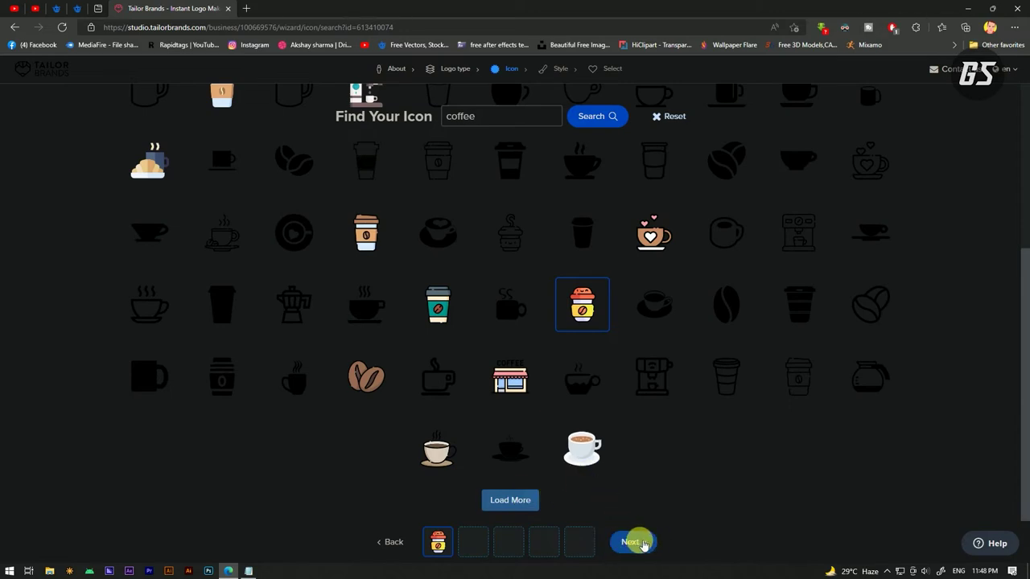
click(632, 542)
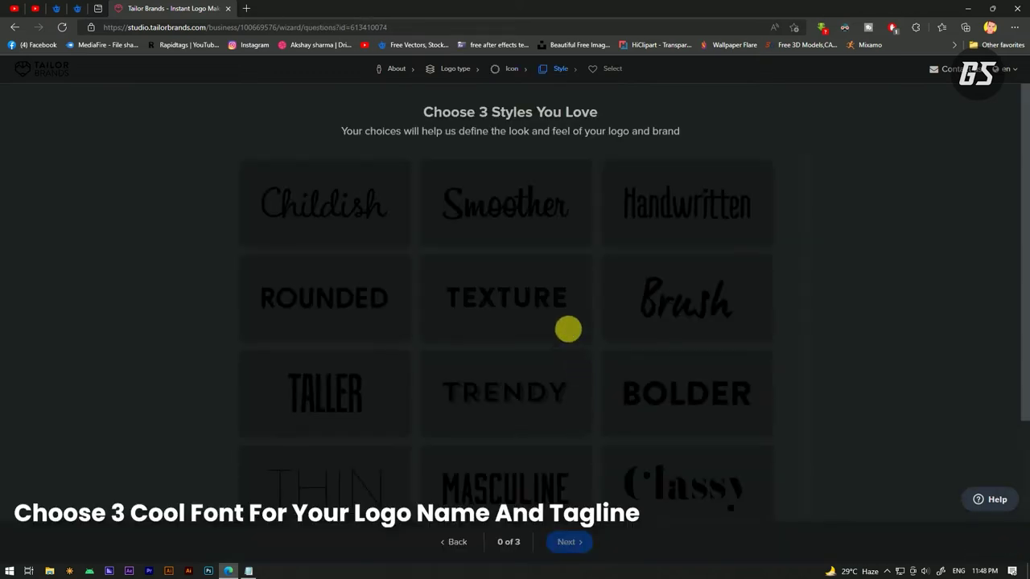
Step: Pick the Masculine, Thin and Smoother styles (3 of 3) and generate the logo designs
scroll(568, 329, down, 2)
scroll(566, 299, up, 2)
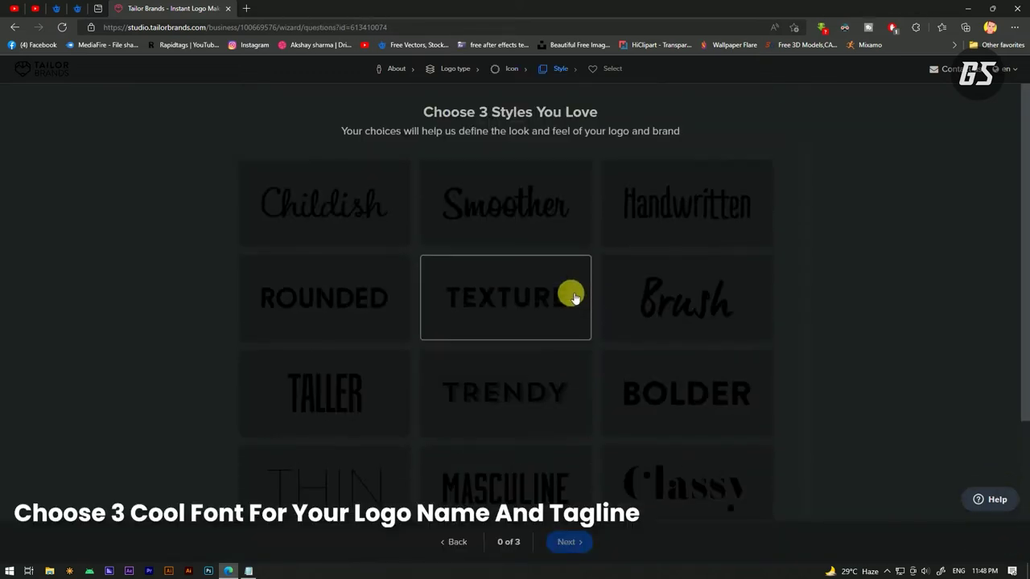
scroll(573, 294, down, 2)
click(520, 363)
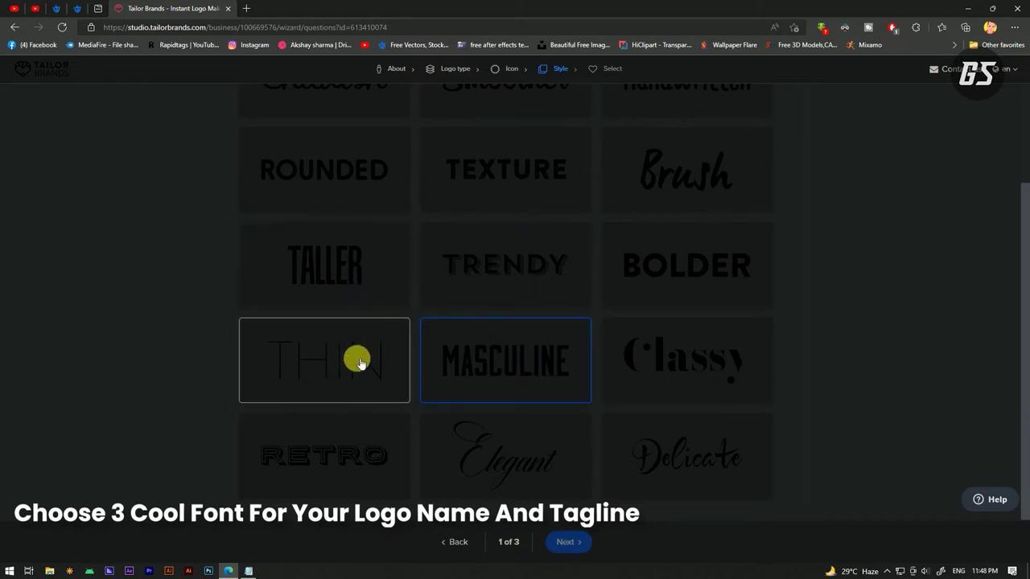
click(360, 360)
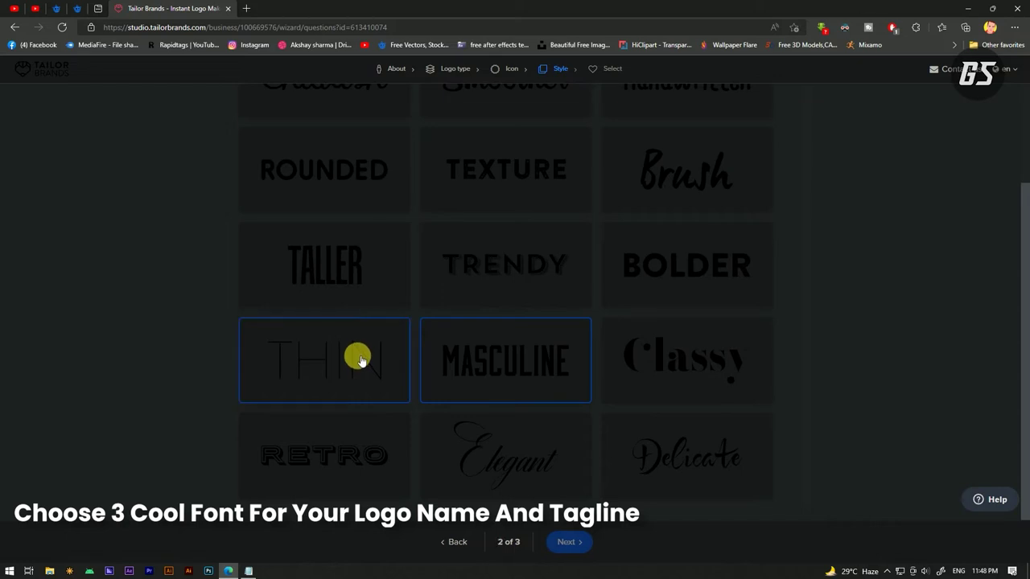
scroll(521, 341, up, 2)
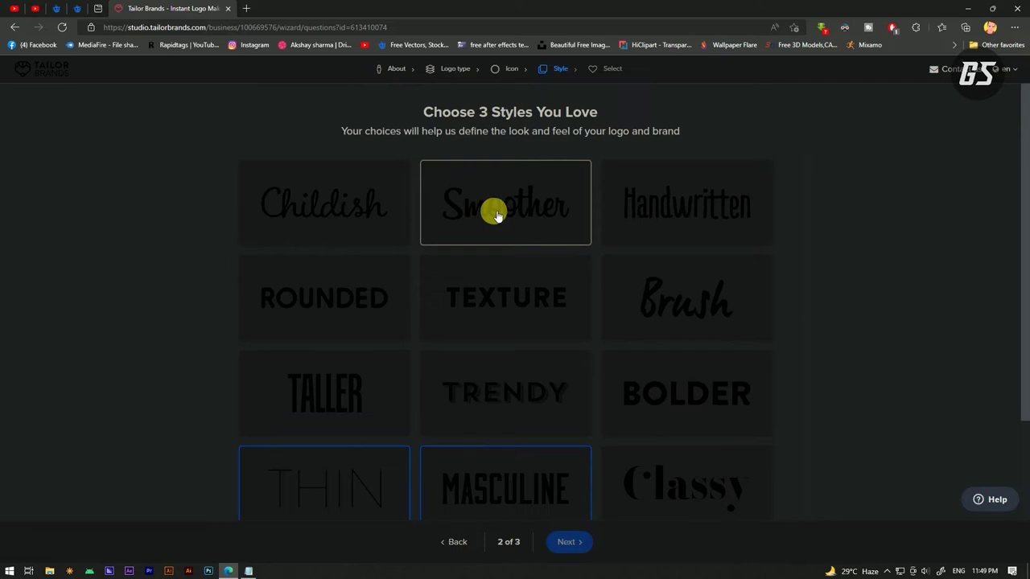
click(495, 216)
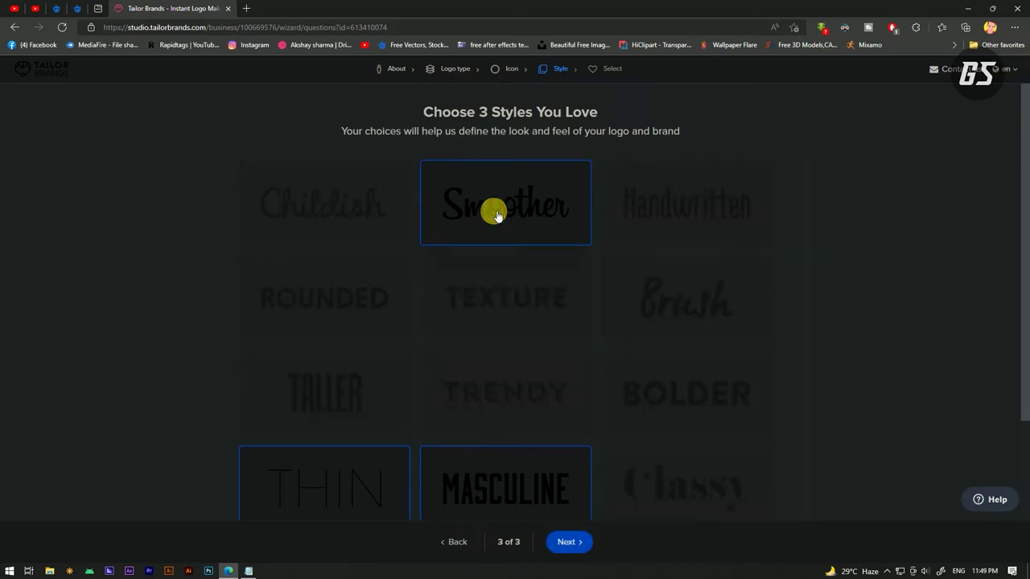
click(571, 542)
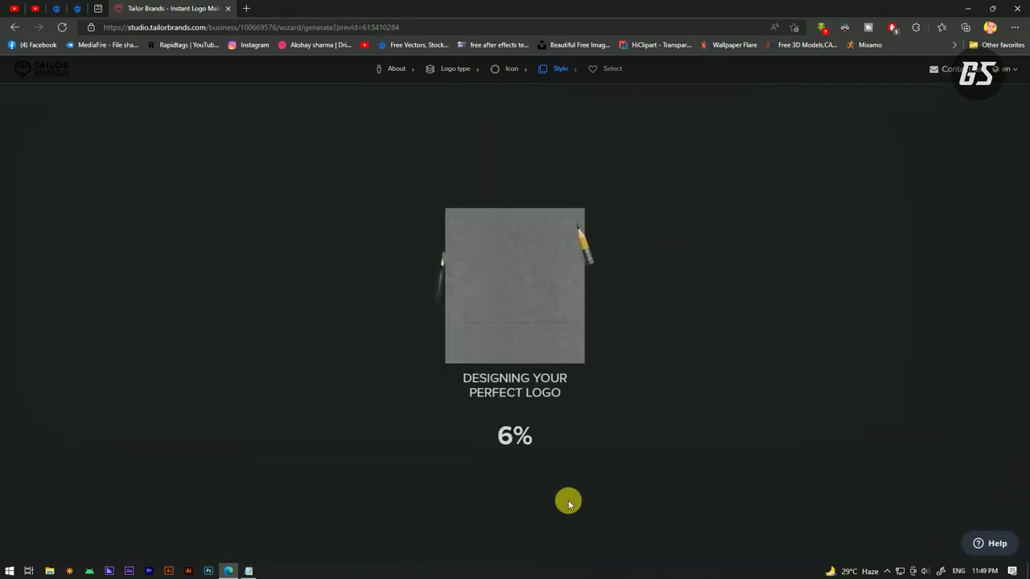
Step: Wait for the Coffee Time logos to reach 100%, then choose Google sign-up to view them
drag(464, 374, 600, 387)
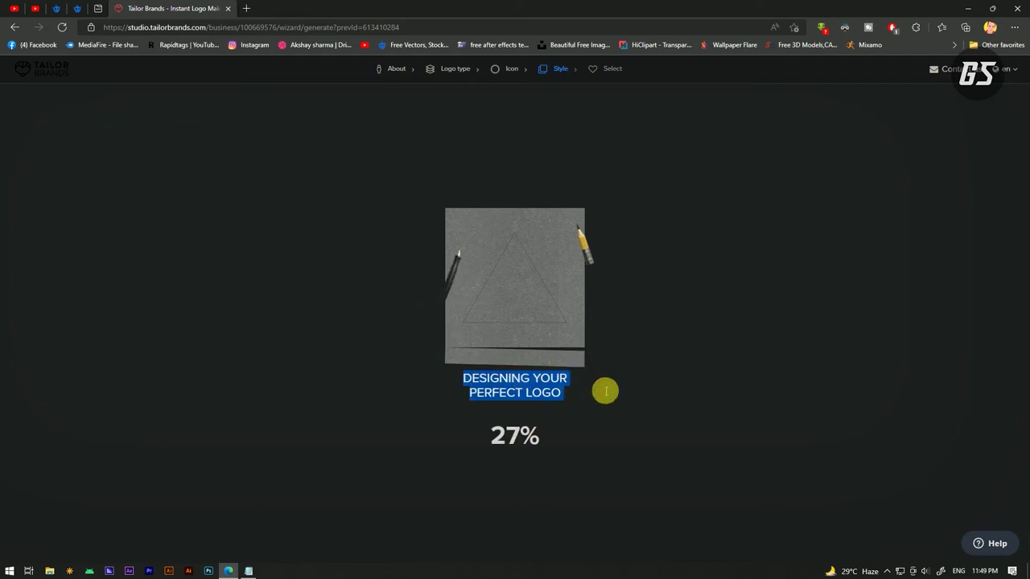
drag(459, 375, 579, 372)
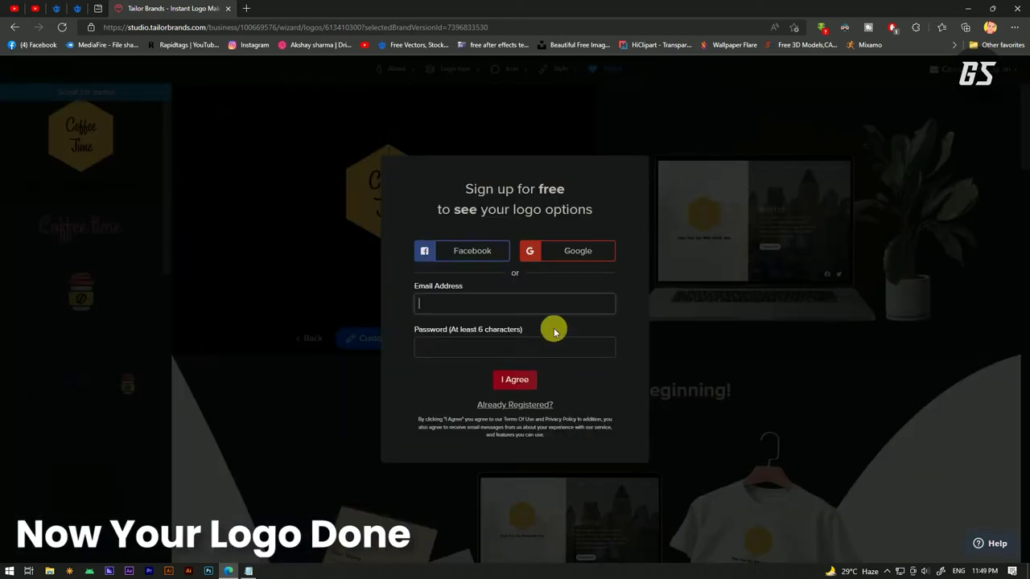
click(567, 250)
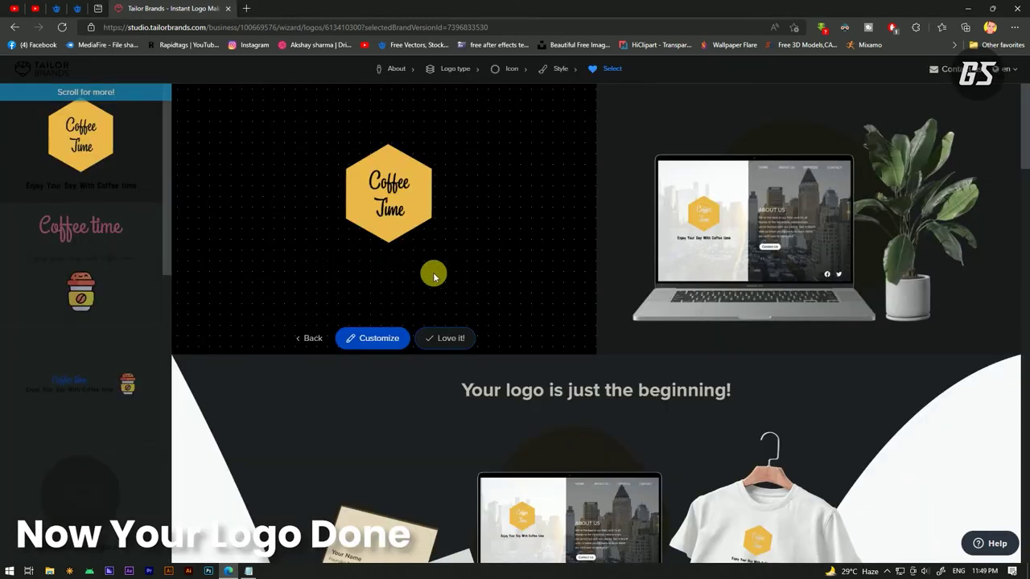
Step: Preview the pink 'Coffee time' cup logo on the laptop, T-shirt and business-card mockups
click(80, 267)
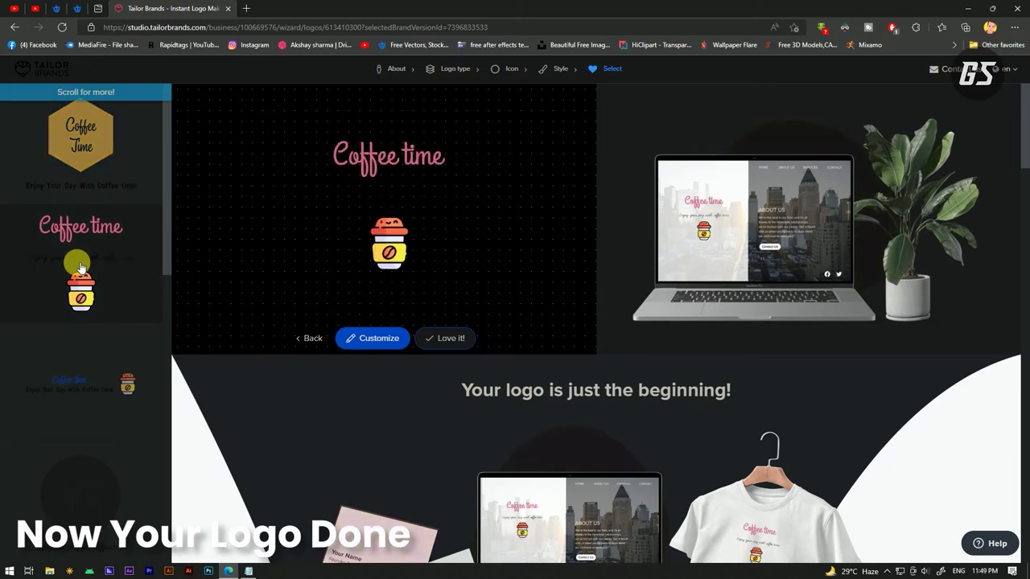
scroll(729, 218, down, 2)
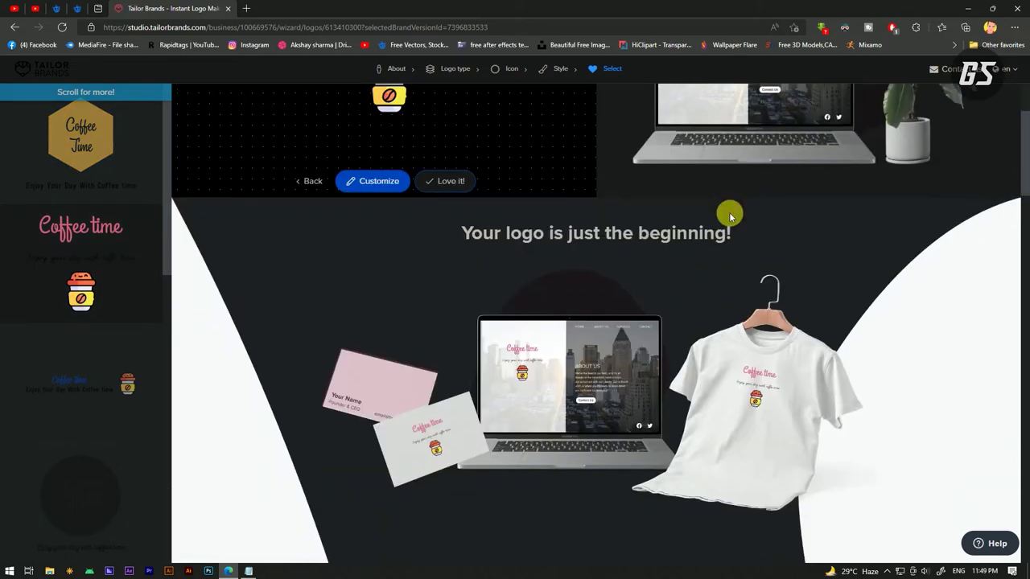
scroll(730, 216, down, 2)
scroll(586, 301, up, 4)
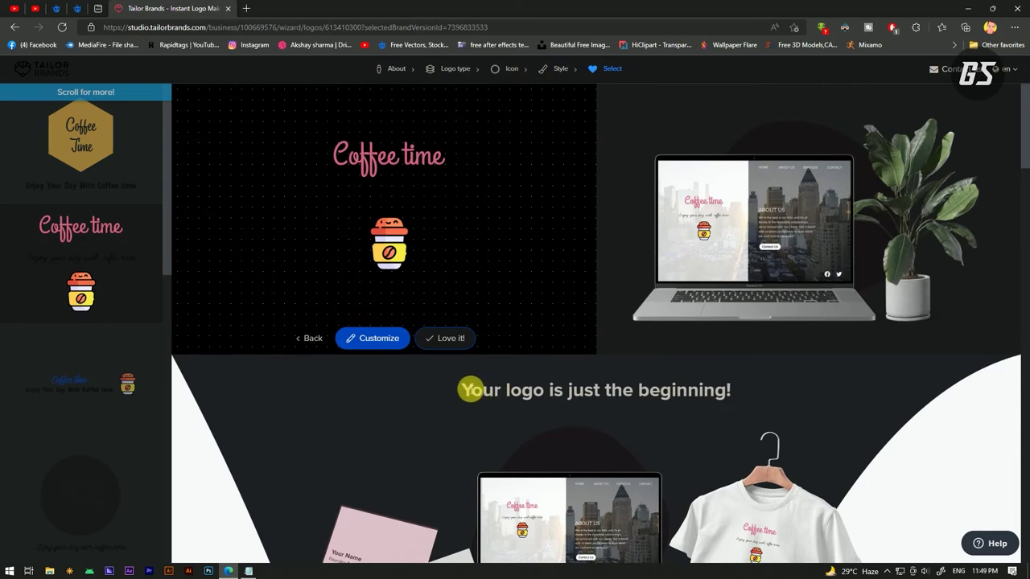
Step: Highlight and clear the heading 'Your logo is just the beginning!' twice
drag(472, 391, 736, 390)
click(748, 389)
drag(474, 391, 735, 394)
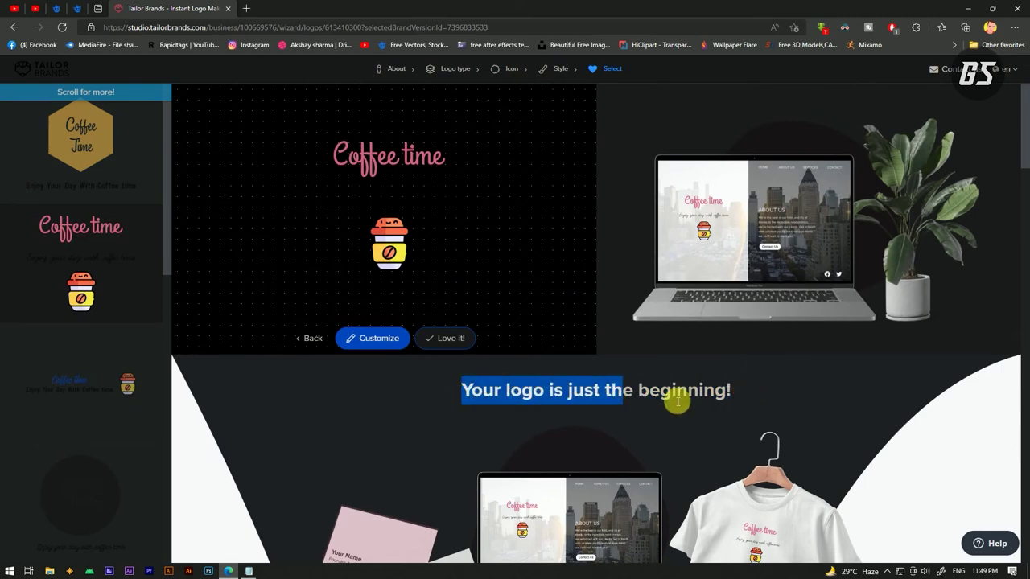
click(735, 394)
scroll(498, 312, down, 4)
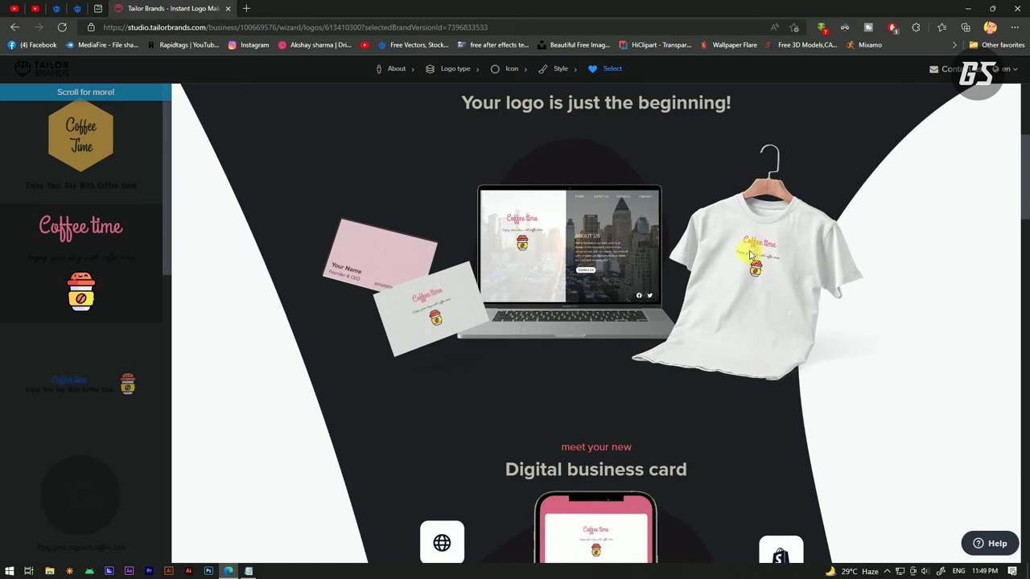
scroll(550, 277, down, 4)
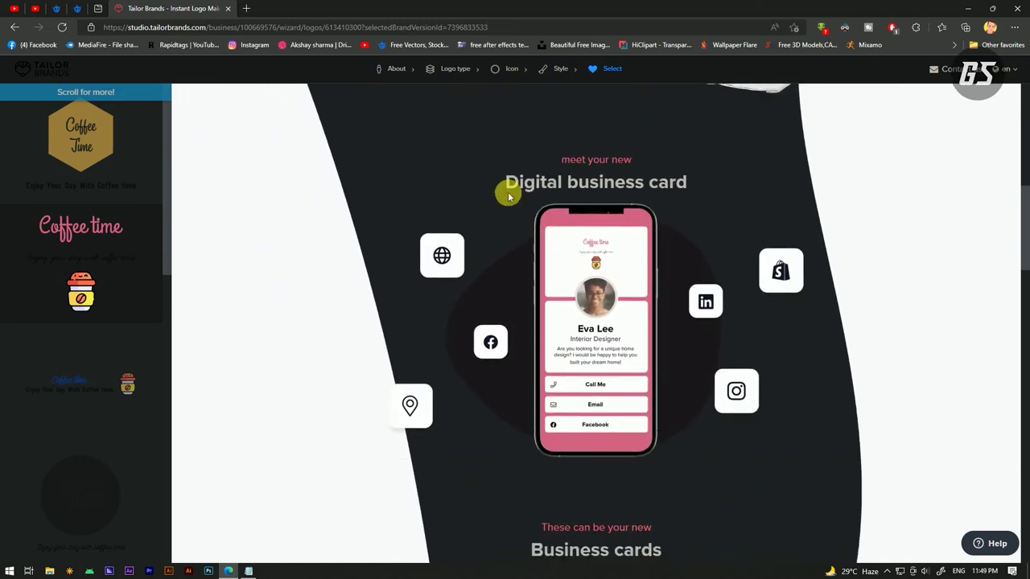
mouse_move(519, 182)
mouse_down()
mouse_move(655, 185)
mouse_move(687, 207)
mouse_up()
click(687, 198)
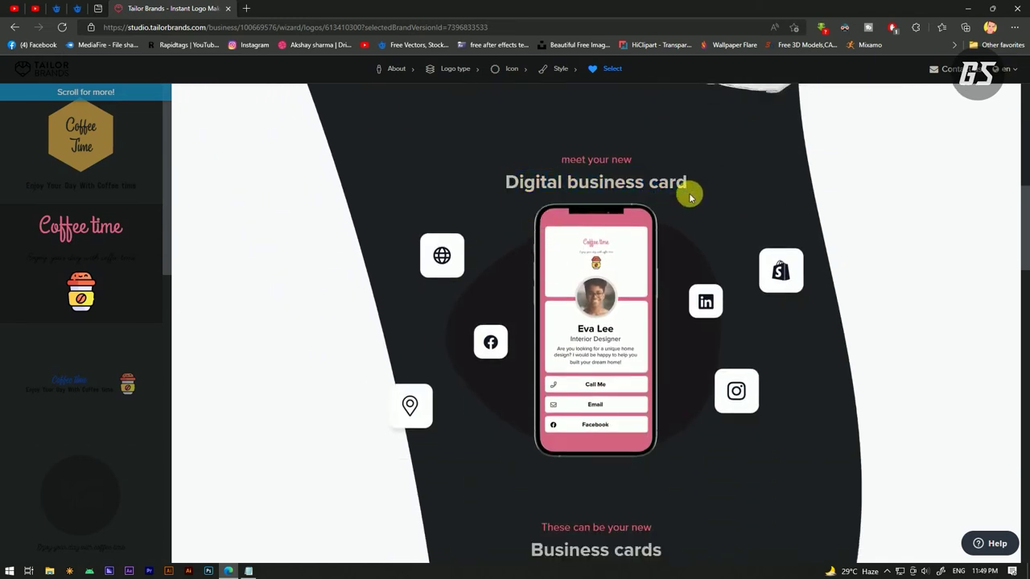
drag(507, 184, 685, 189)
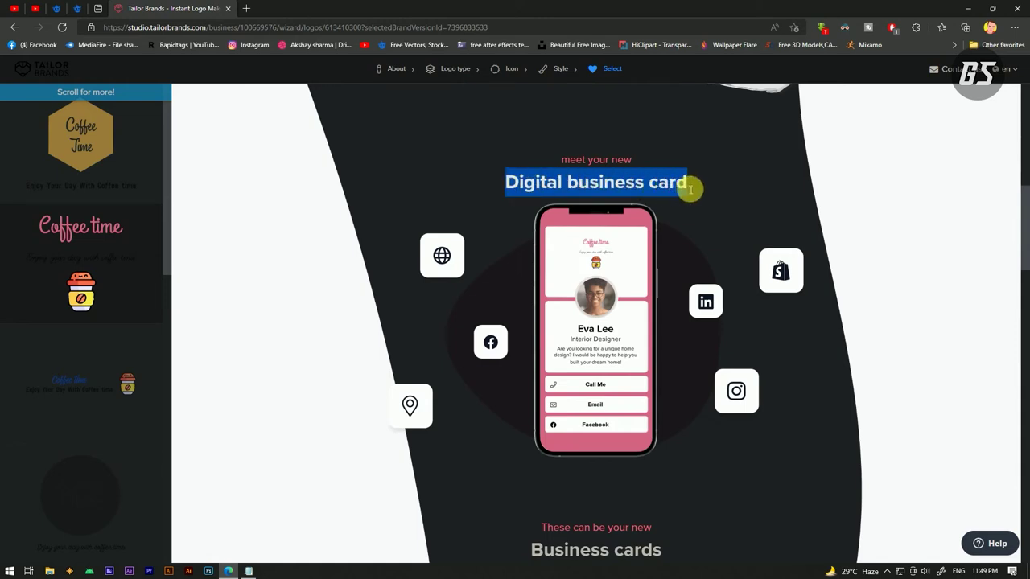
click(688, 191)
drag(510, 184, 692, 188)
click(682, 191)
scroll(674, 191, down, 5)
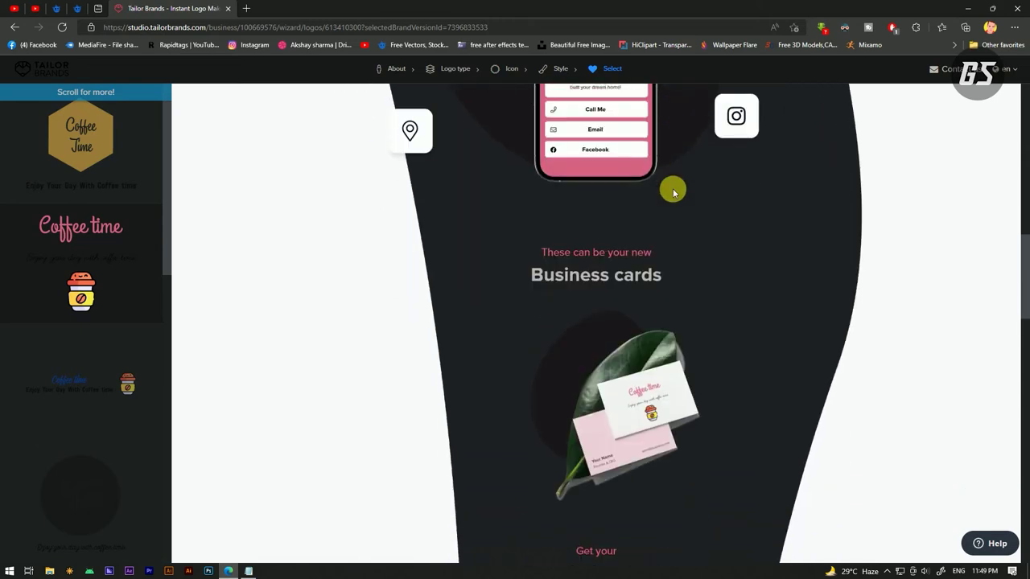
drag(530, 120, 635, 234)
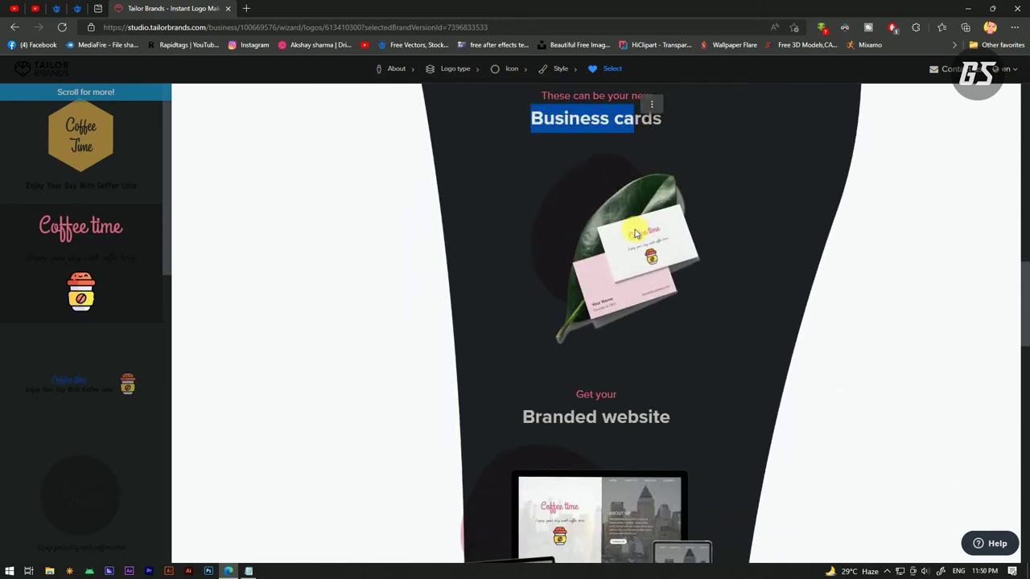
scroll(611, 298, down, 3)
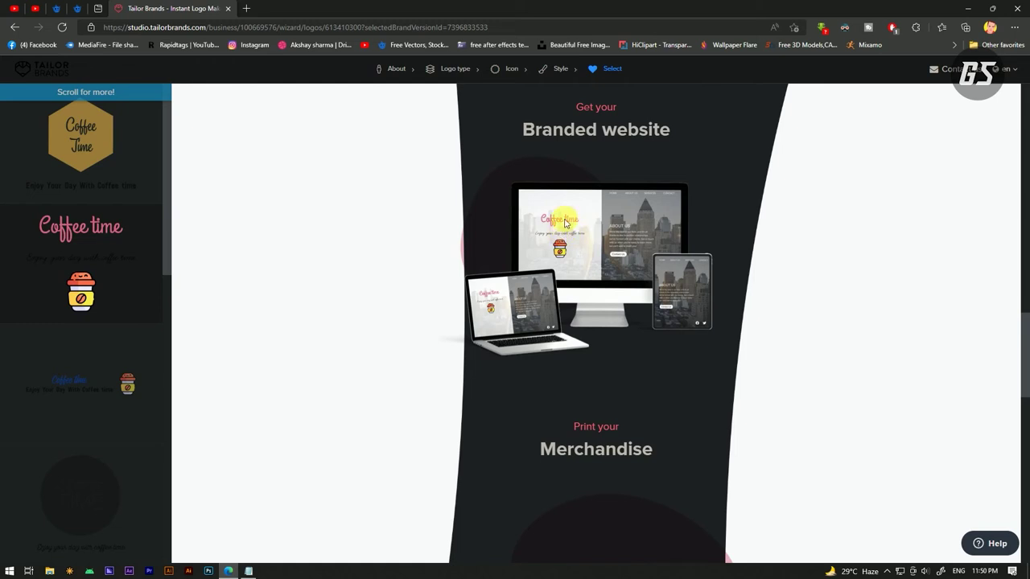
scroll(570, 263, down, 2)
scroll(568, 255, down, 2)
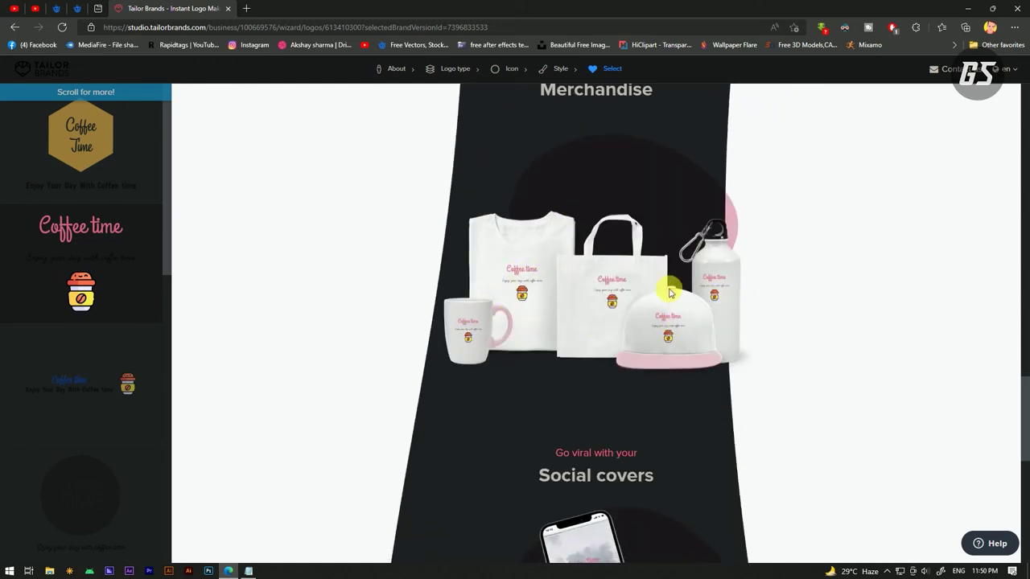
scroll(668, 293, down, 4)
mouse_move(550, 117)
mouse_down()
mouse_move(576, 118)
mouse_move(629, 191)
mouse_up()
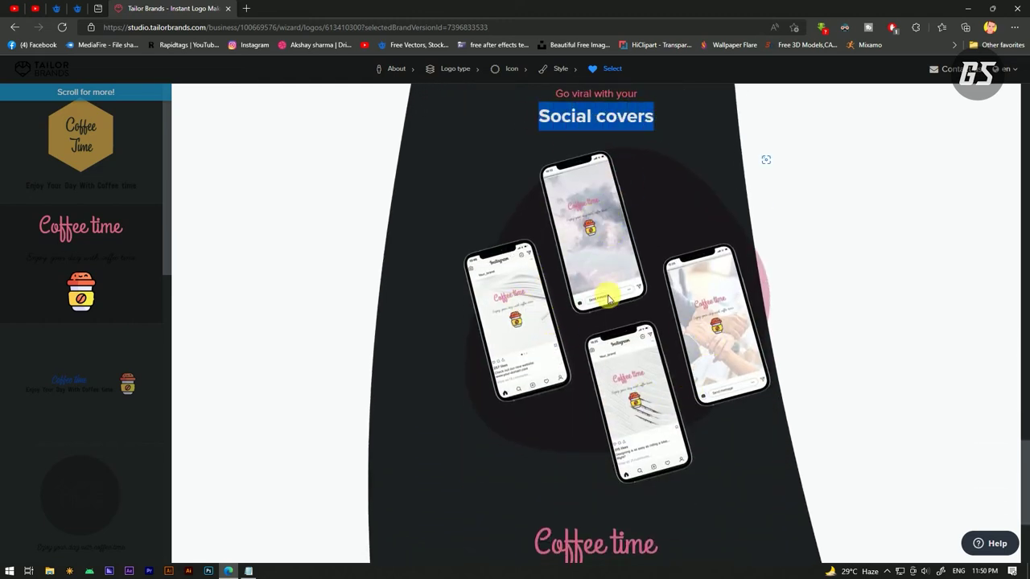
scroll(586, 222, down, 2)
scroll(588, 230, down, 1)
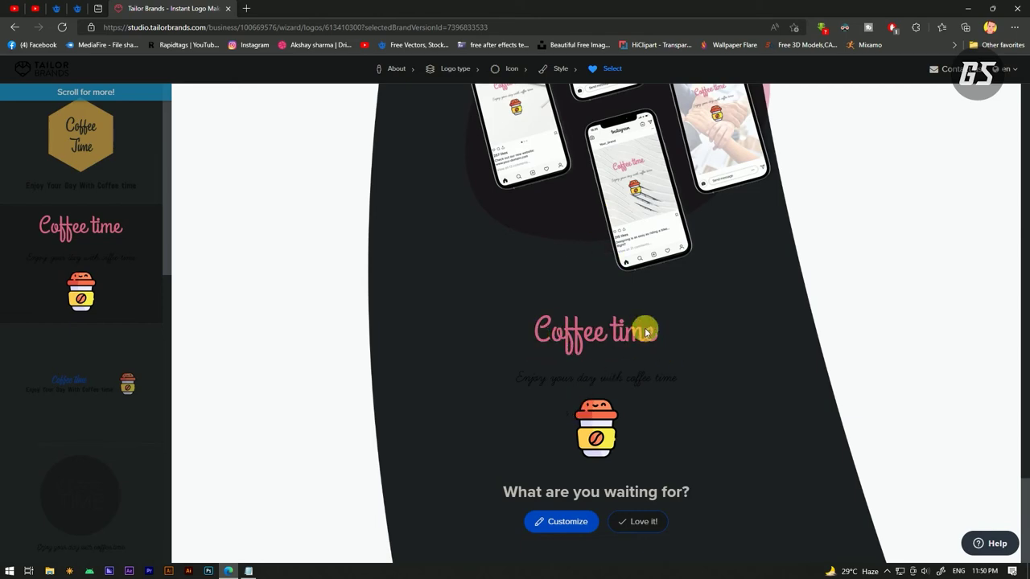
scroll(579, 317, up, 2)
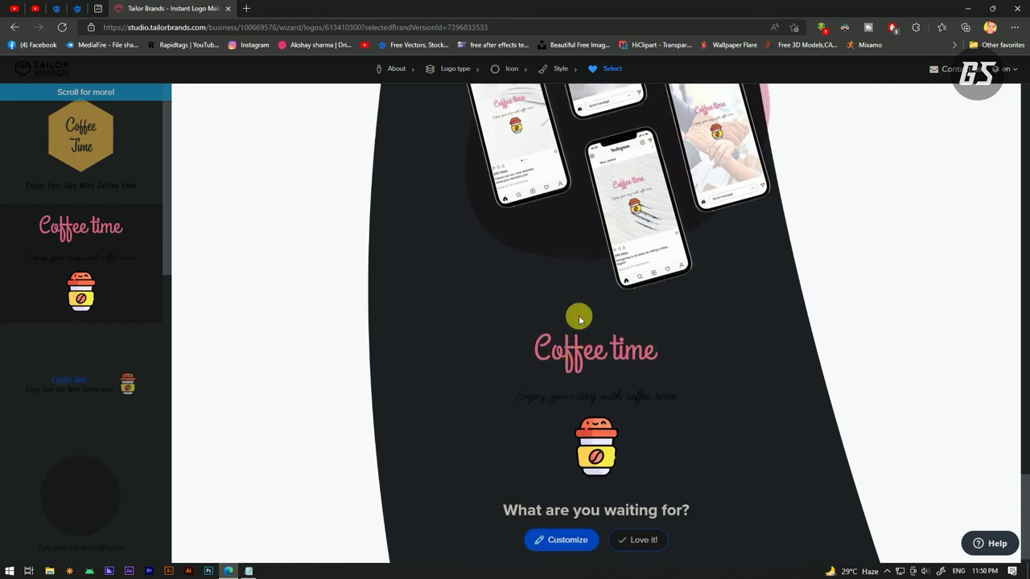
scroll(579, 317, up, 4)
scroll(580, 307, up, 3)
scroll(580, 307, up, 1)
scroll(609, 276, up, 4)
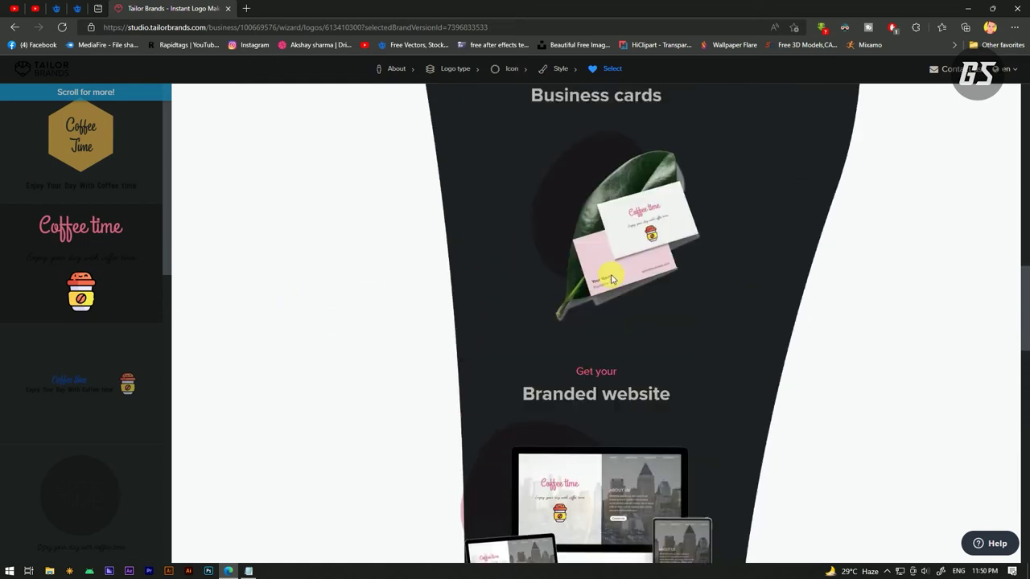
Step: Preview the yellow hexagon, pink, blue and round dark Coffee time logos on the business card
click(71, 136)
scroll(594, 307, up, 4)
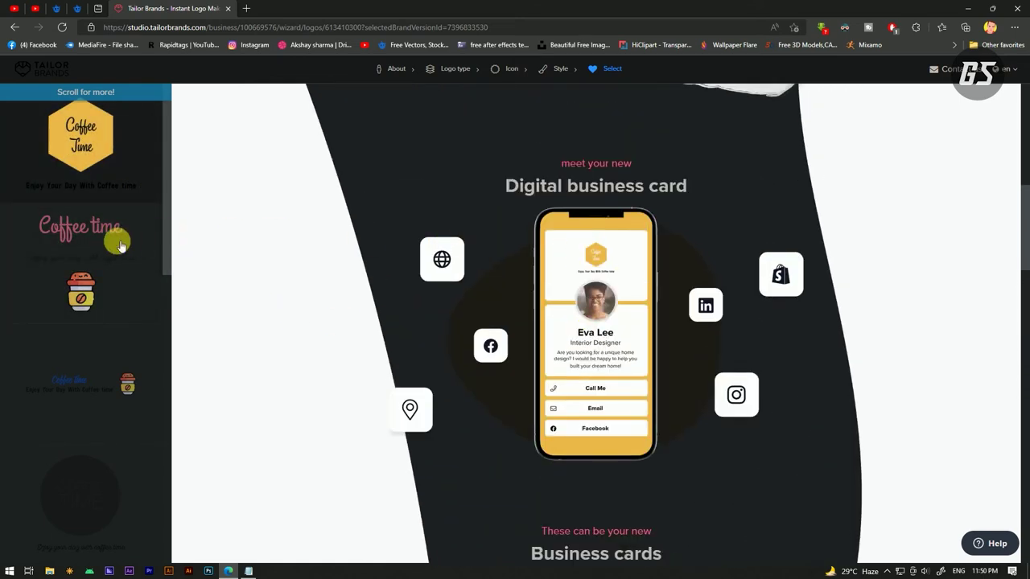
click(92, 233)
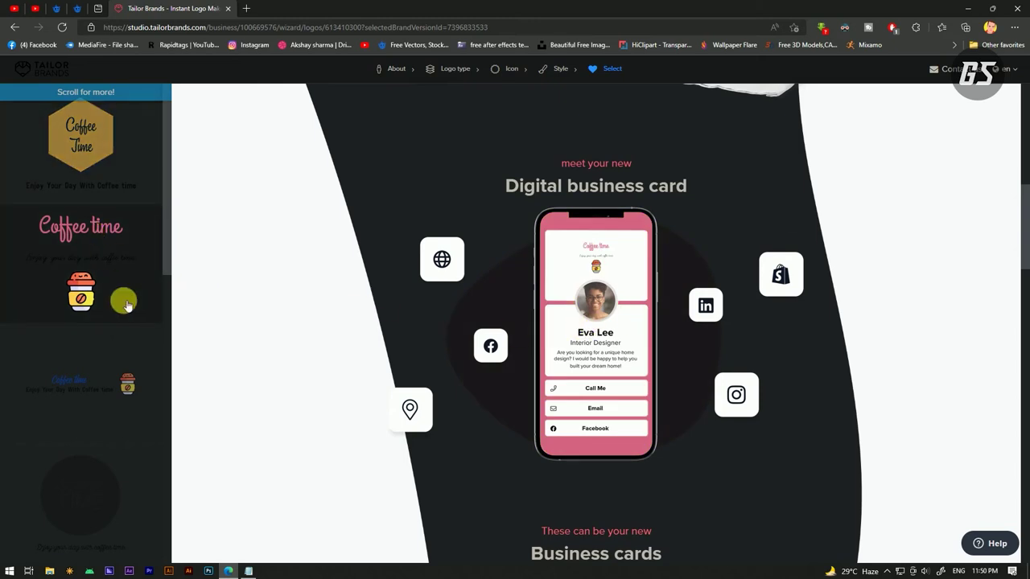
scroll(121, 281, down, 3)
click(73, 168)
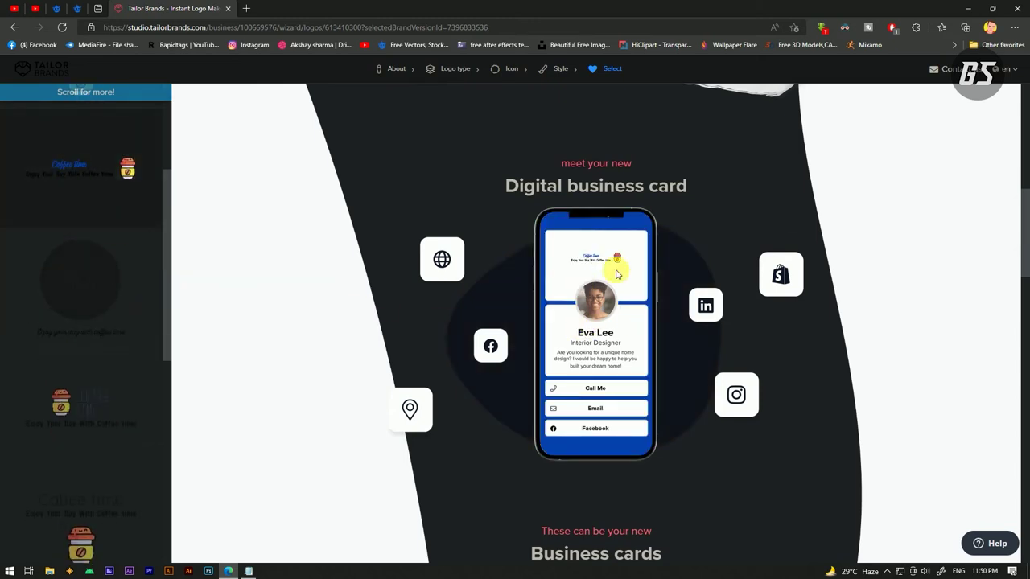
click(88, 278)
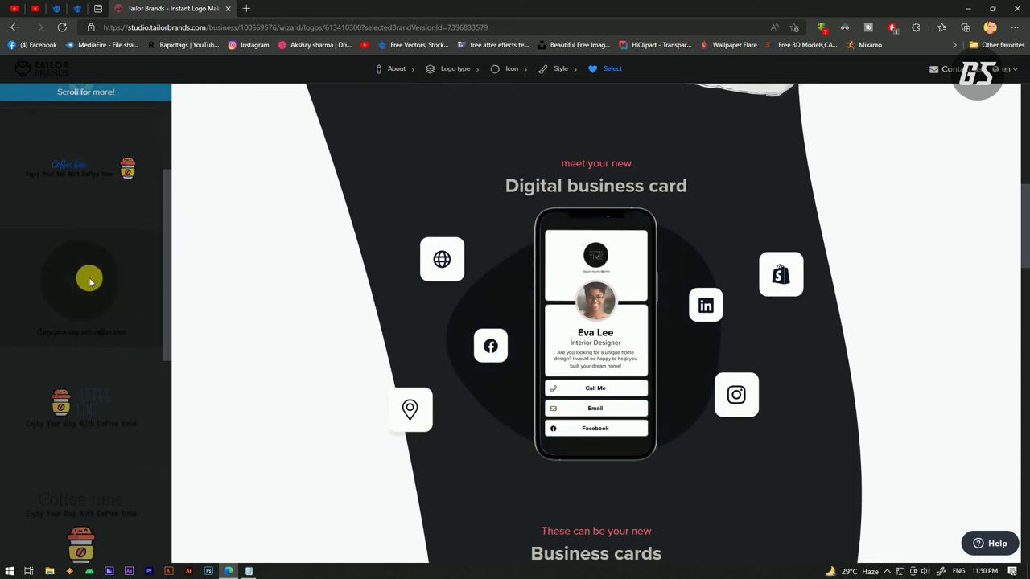
Step: Preview the cup-beside, cup-below and circular badge logos, ending on the bold black cup logo
click(84, 405)
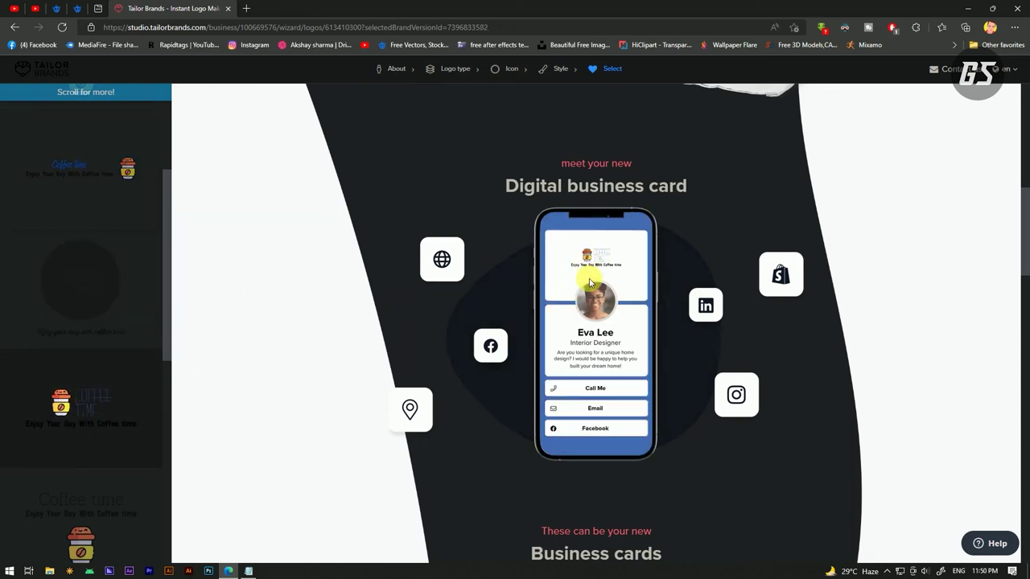
scroll(41, 395, down, 2)
click(83, 392)
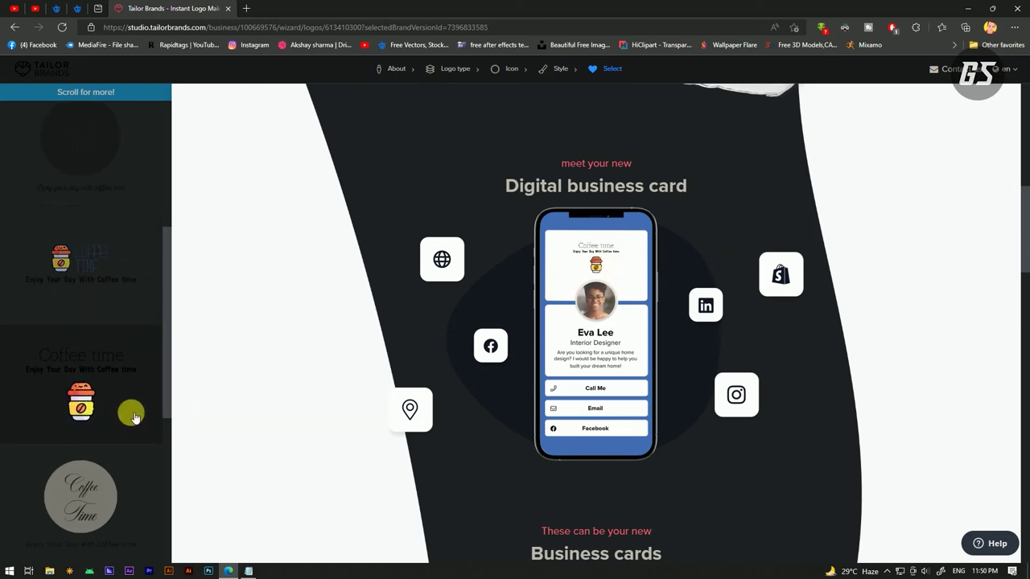
scroll(81, 383, down, 2)
click(71, 360)
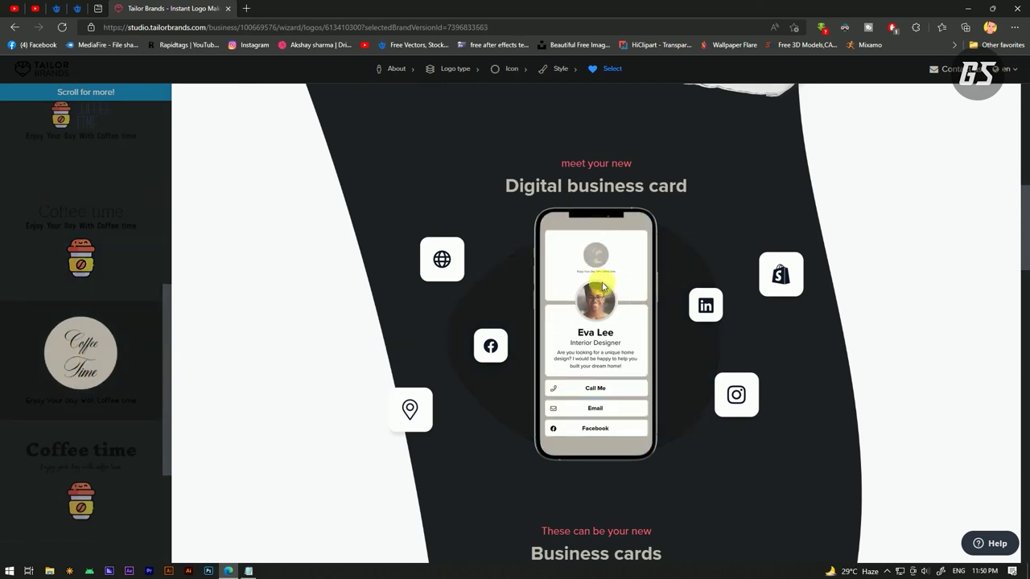
scroll(91, 398, down, 2)
click(86, 346)
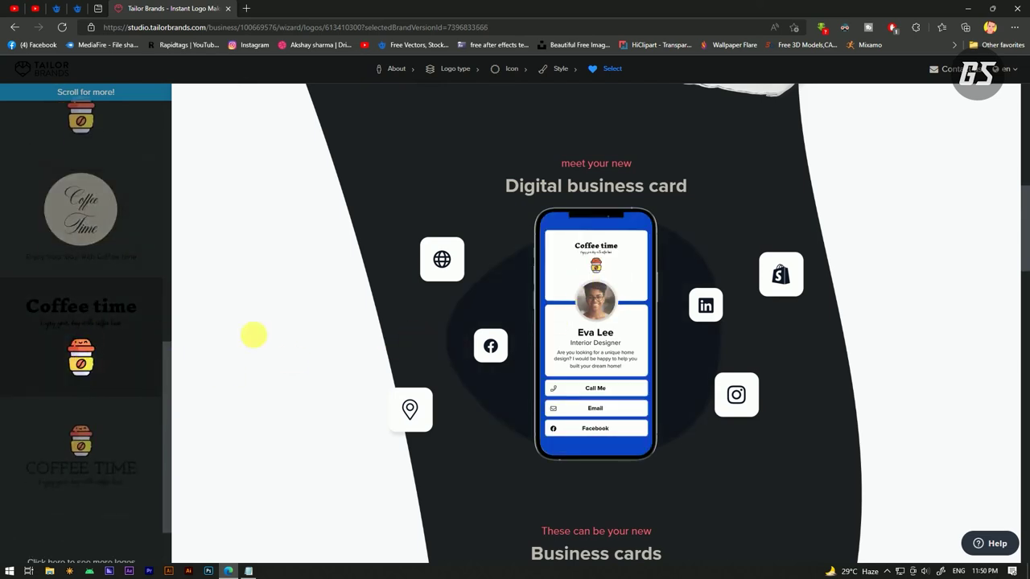
Step: Apply the uppercase COFFEE TIME logo with the cup above to the website, T-shirt and card mockups
scroll(602, 296, down, 2)
scroll(604, 283, up, 3)
scroll(608, 273, down, 3)
scroll(611, 272, down, 4)
scroll(618, 278, down, 4)
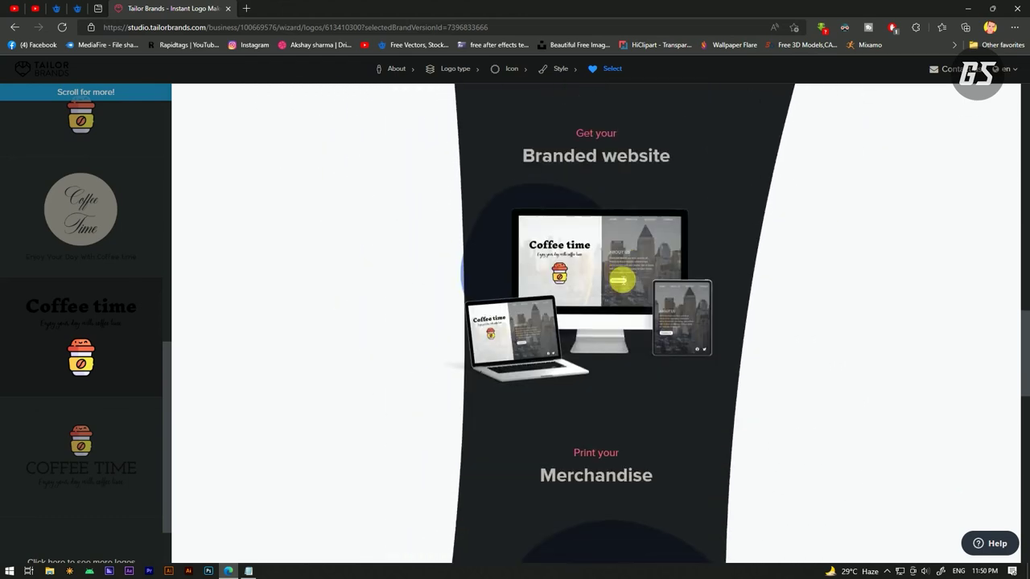
scroll(80, 383, down, 1)
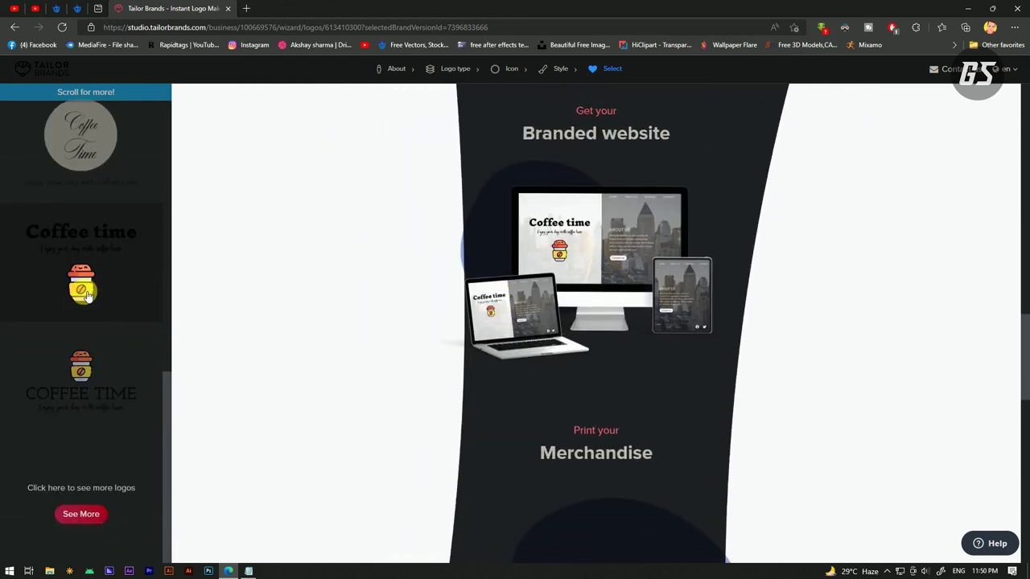
click(63, 383)
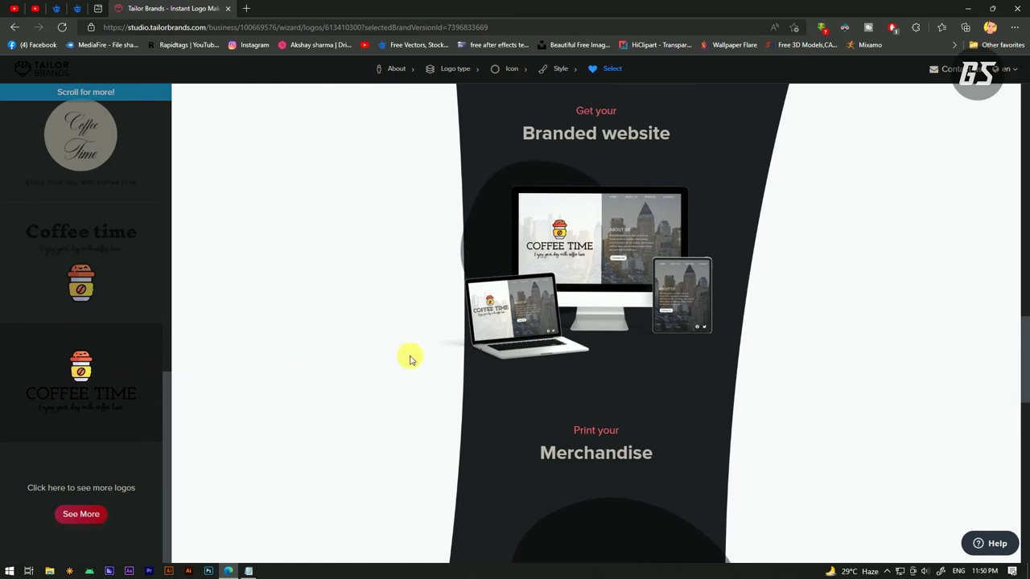
scroll(517, 291, up, 5)
scroll(517, 290, up, 5)
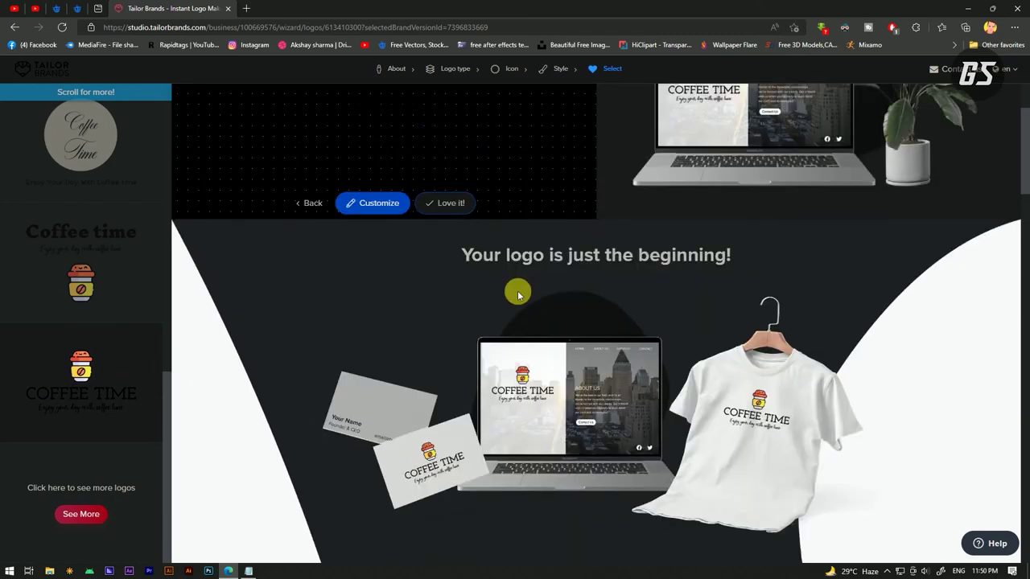
scroll(517, 291, up, 2)
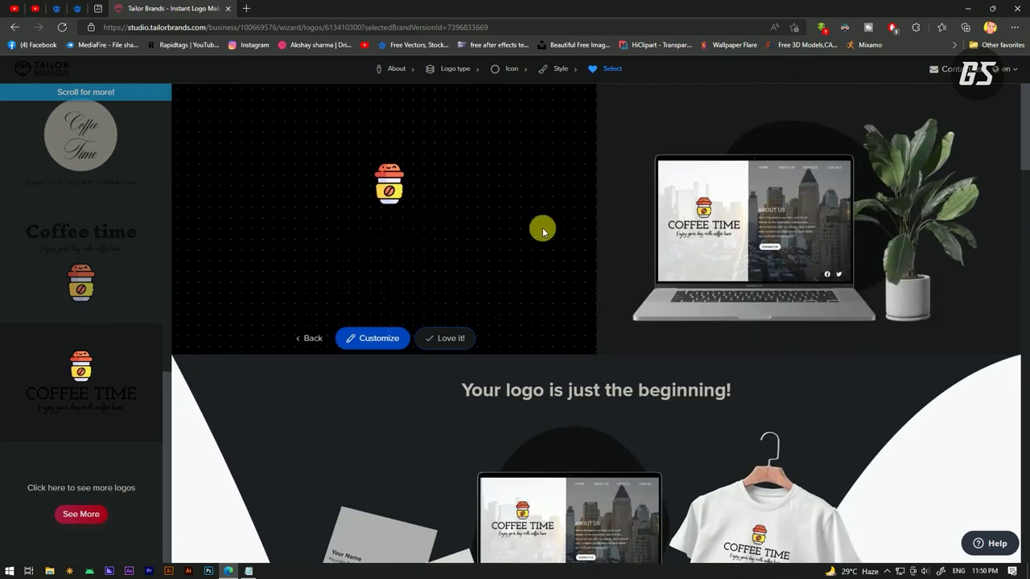
scroll(543, 228, down, 5)
scroll(556, 223, up, 3)
scroll(556, 231, down, 1)
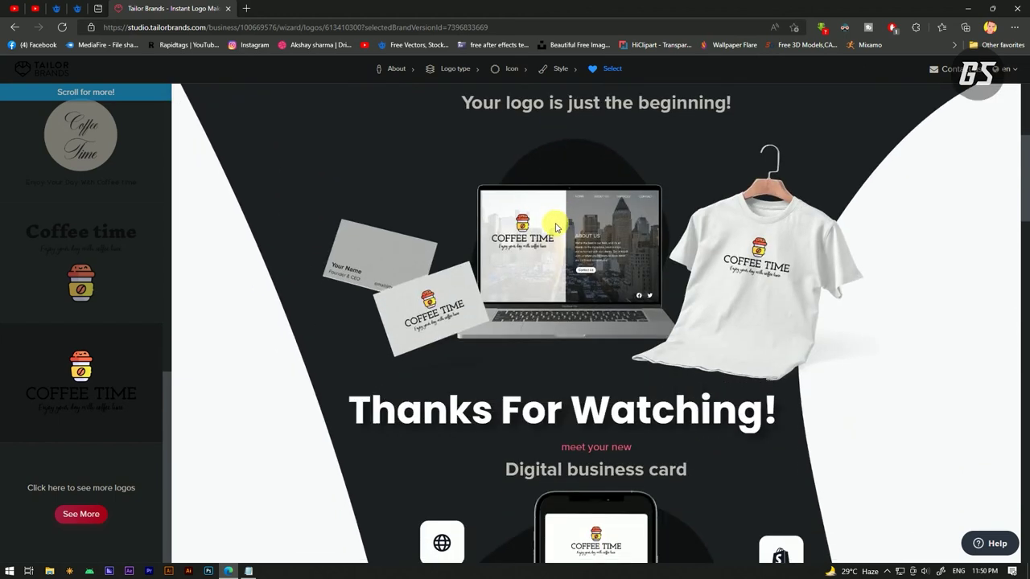